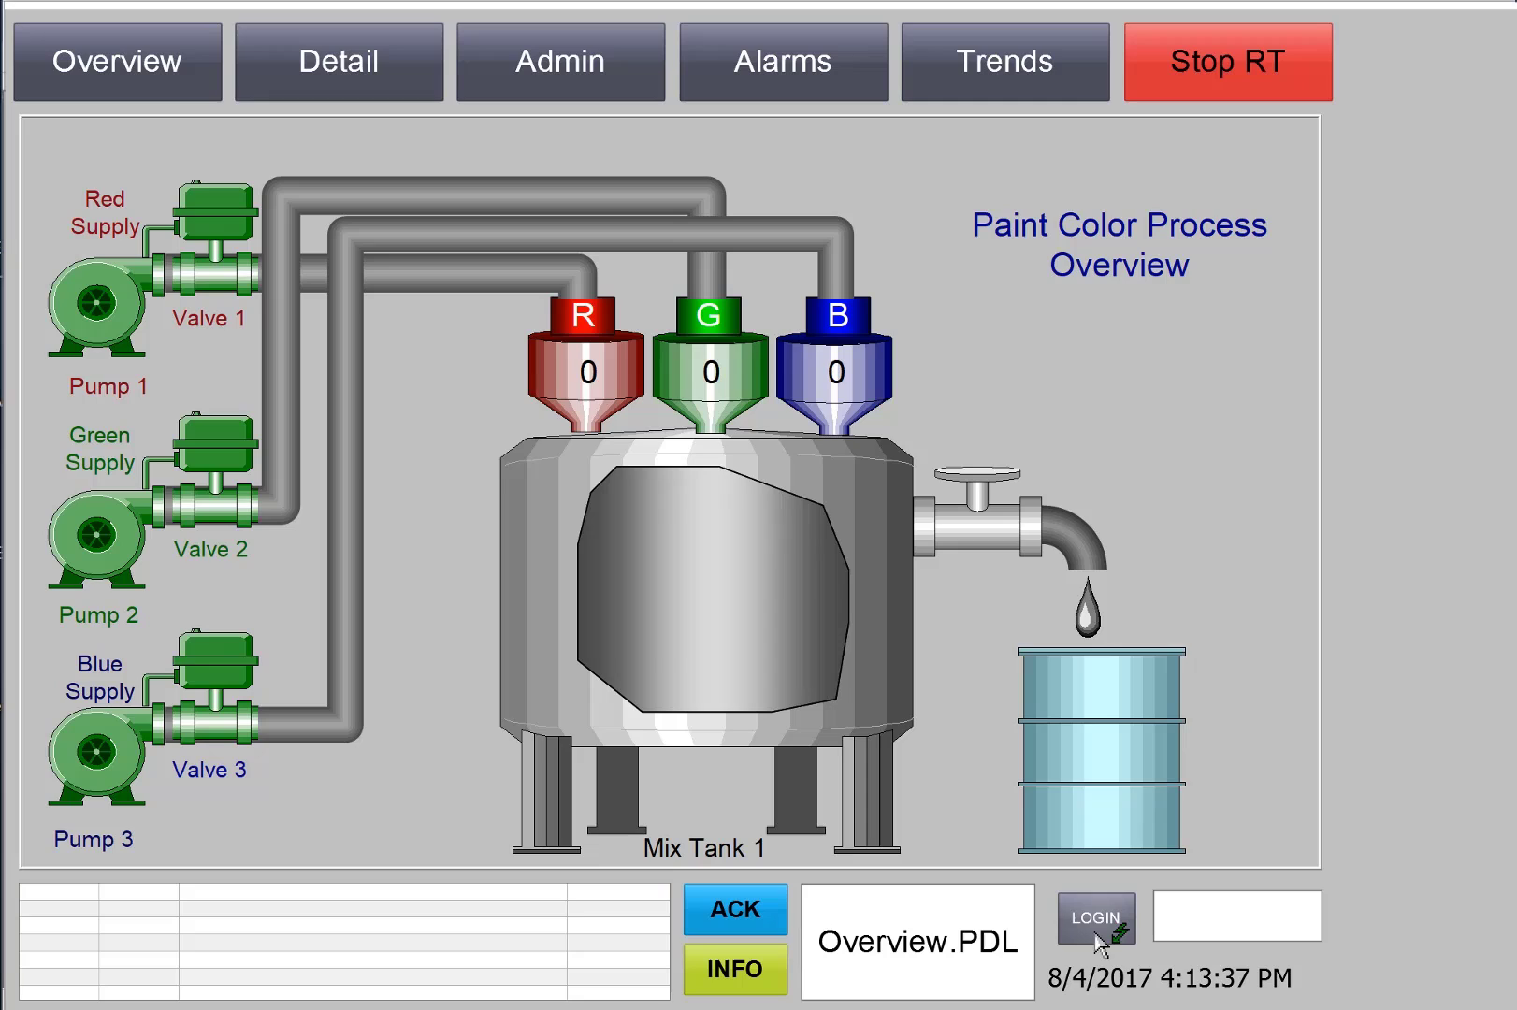
Use the LOGIN button on the running process screen to bring up System Login
{"action": "left_click", "coordinate": [1100, 940]}
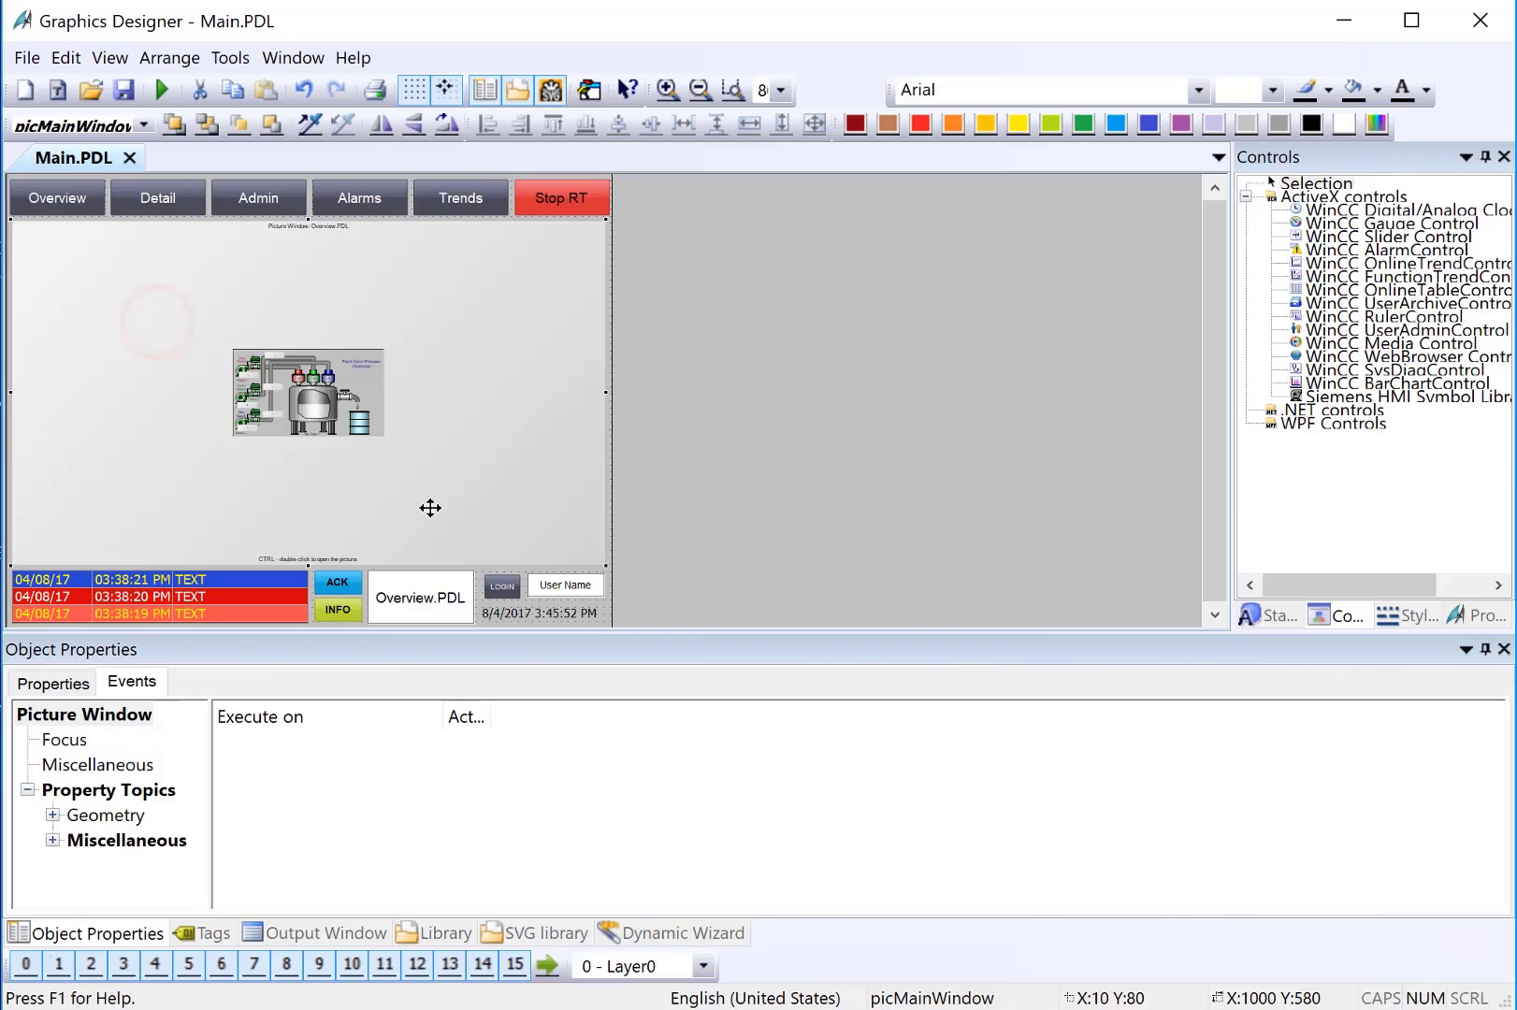
Select the login button (Button7) and bring up the action options for its Mouse > Release Left event
{"action": "left_click", "coordinate": [505, 588]}
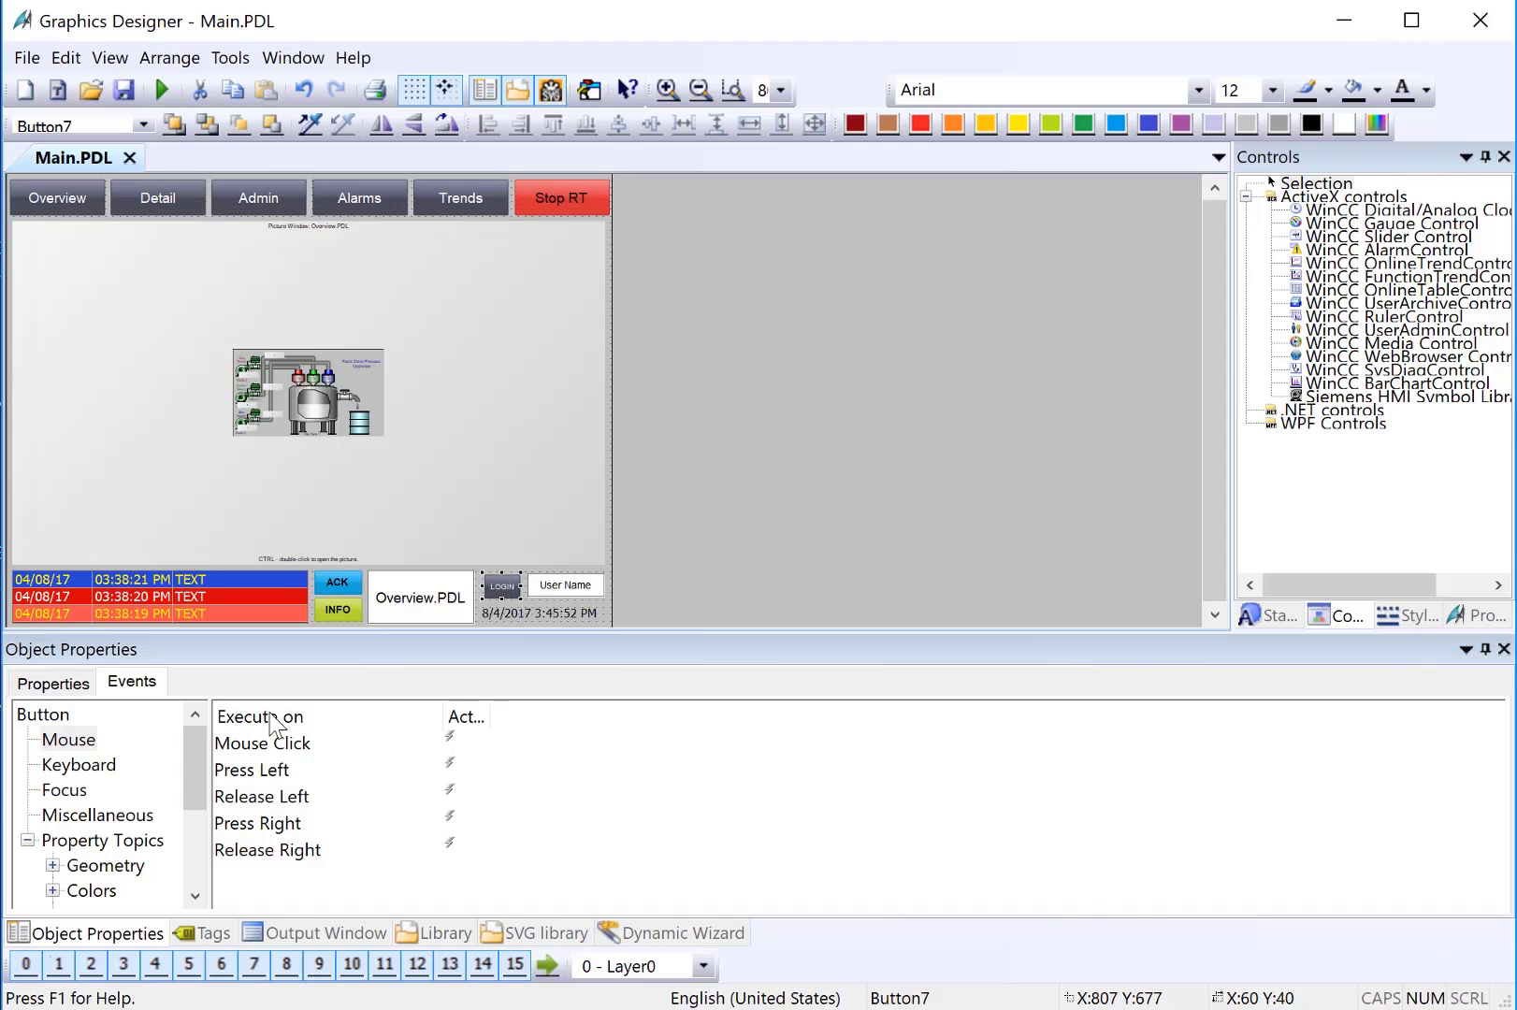
{"action": "left_click", "coordinate": [132, 684]}
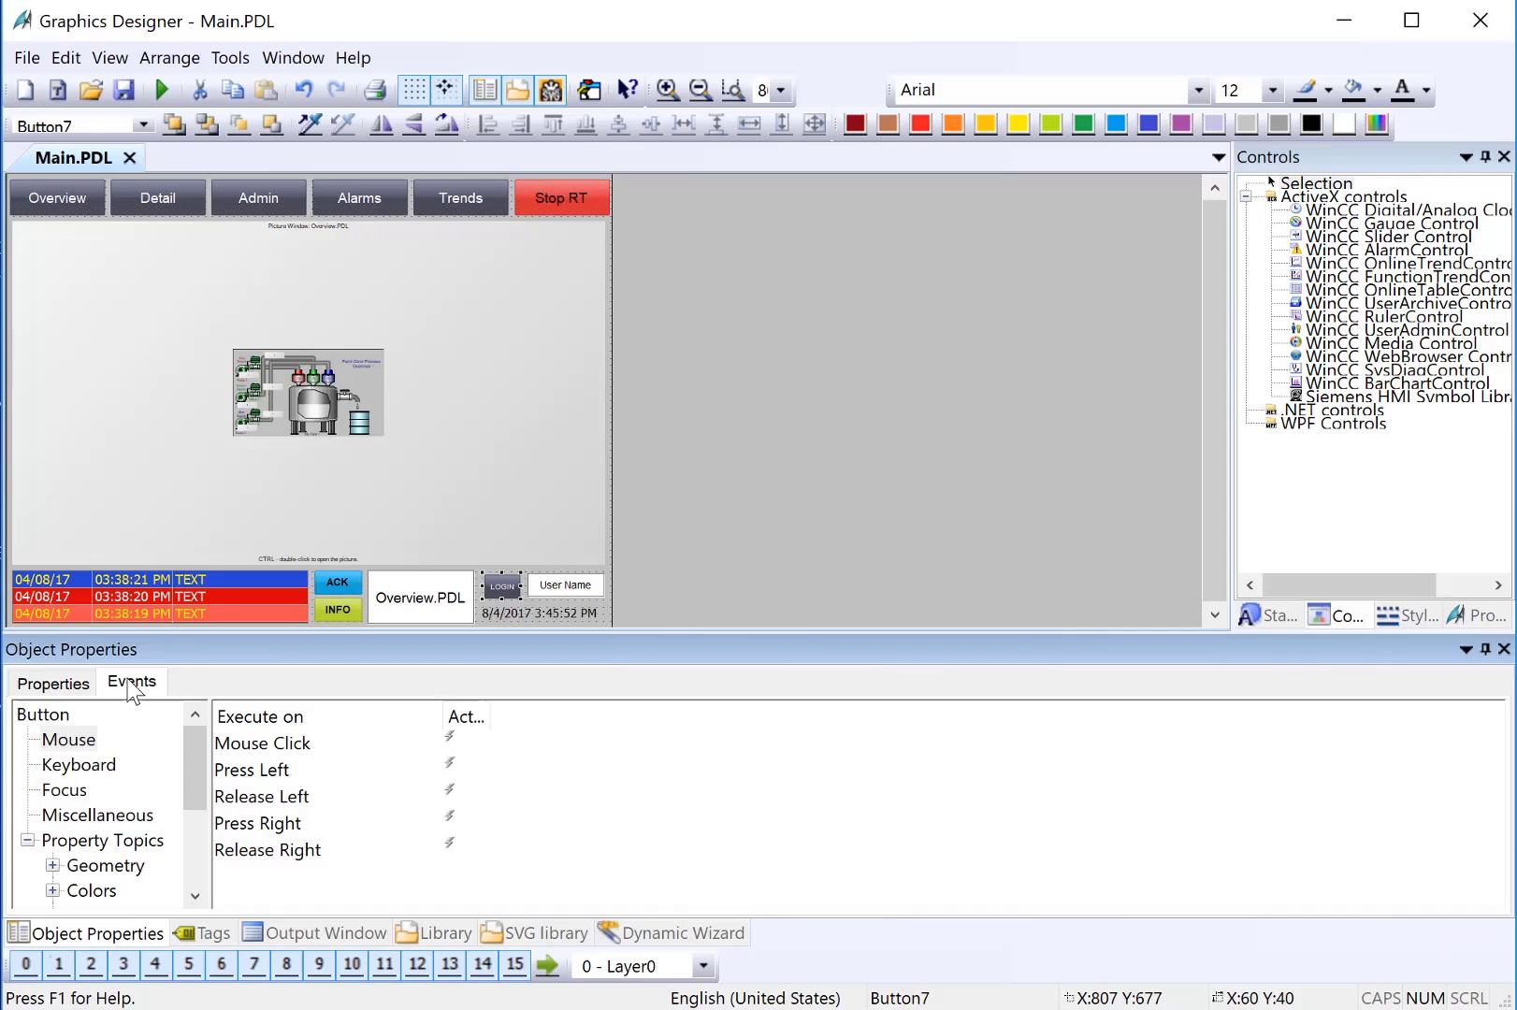
{"action": "left_click", "coordinate": [69, 739]}
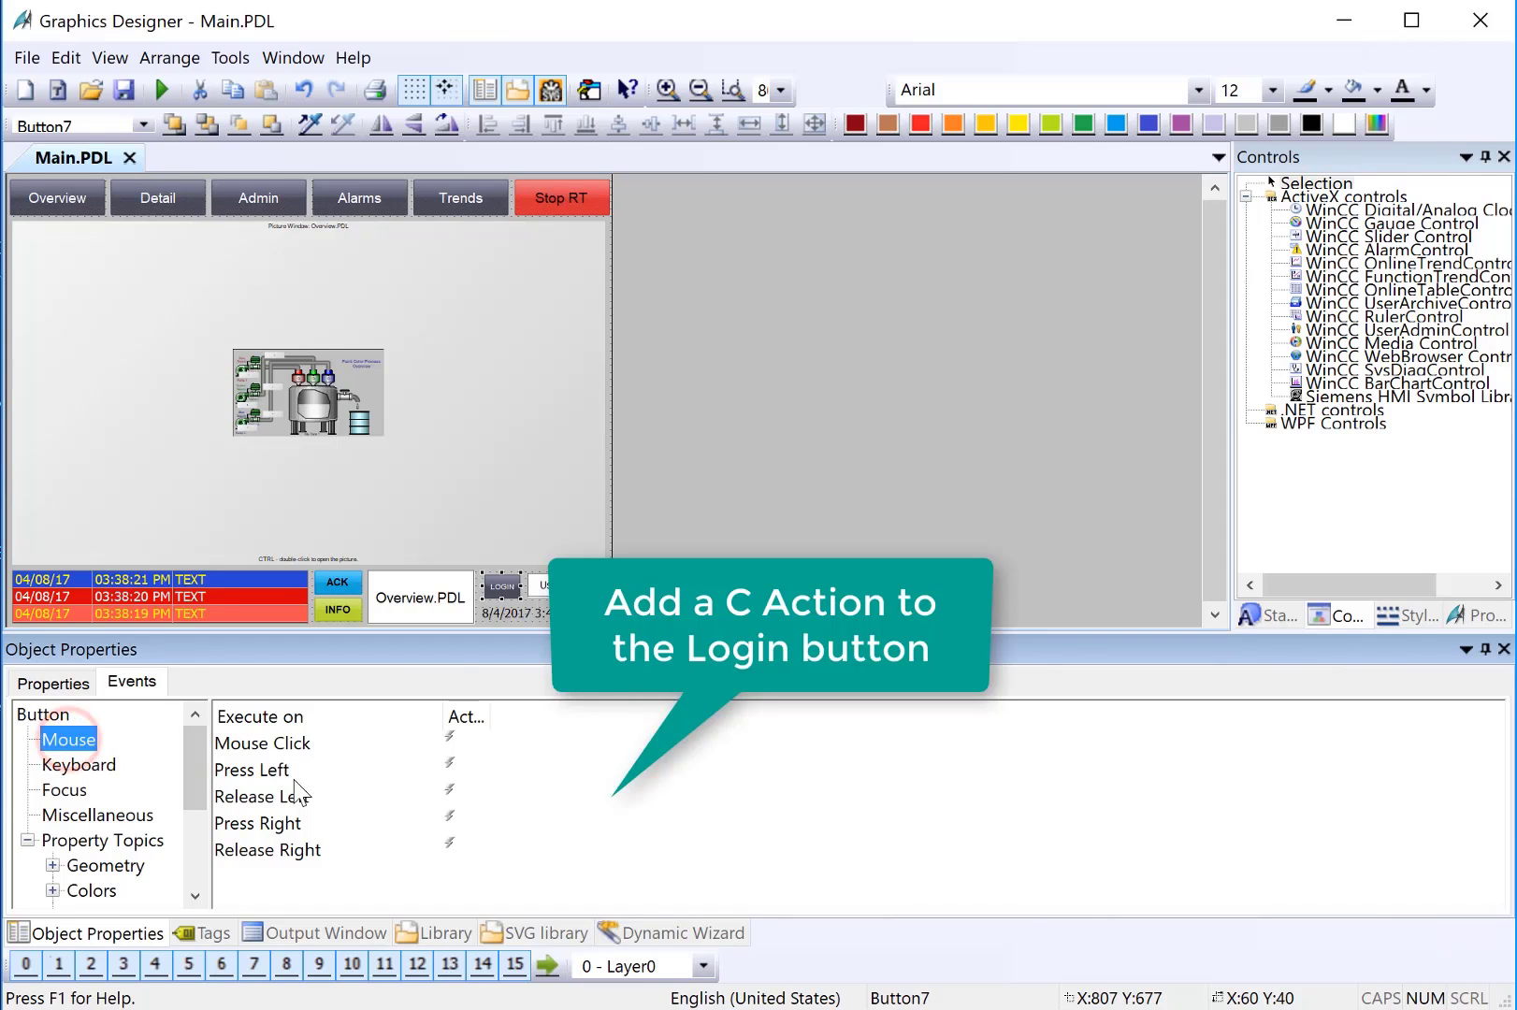
{"action": "left_click", "coordinate": [308, 794]}
{"action": "right_click", "coordinate": [450, 792]}
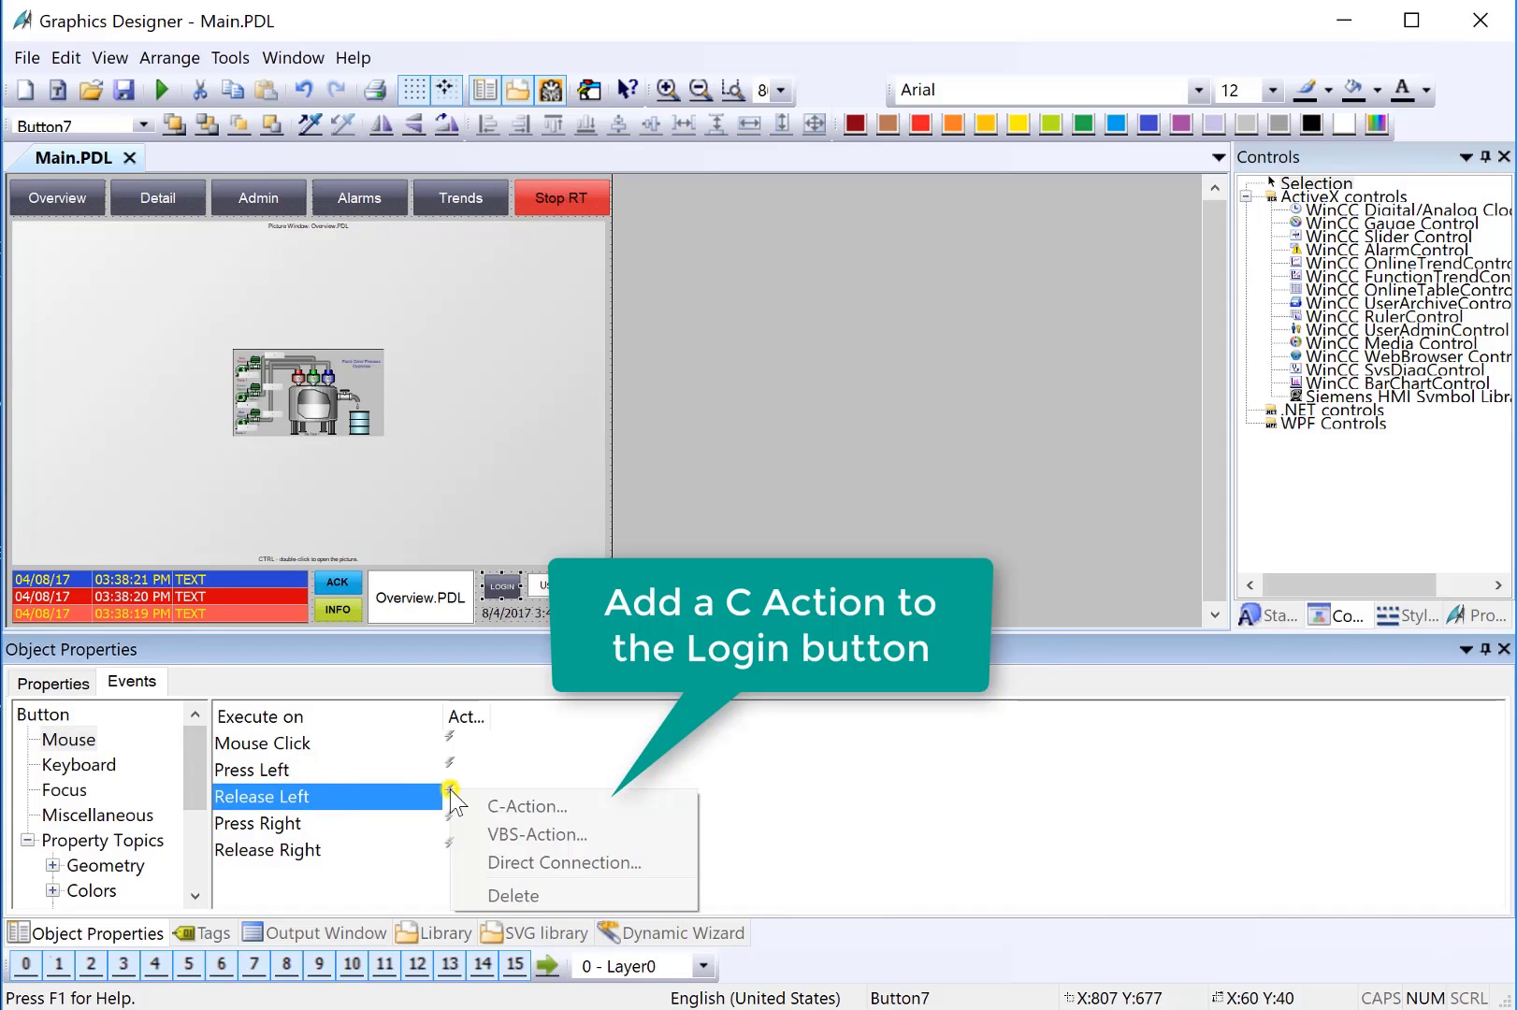
Create a C action for Release Left, replacing the template comments with '// call login dialog'
{"action": "left_click", "coordinate": [538, 806]}
{"action": "left_click_drag", "start_coordinate": [1066, 518], "coordinate": [622, 290]}
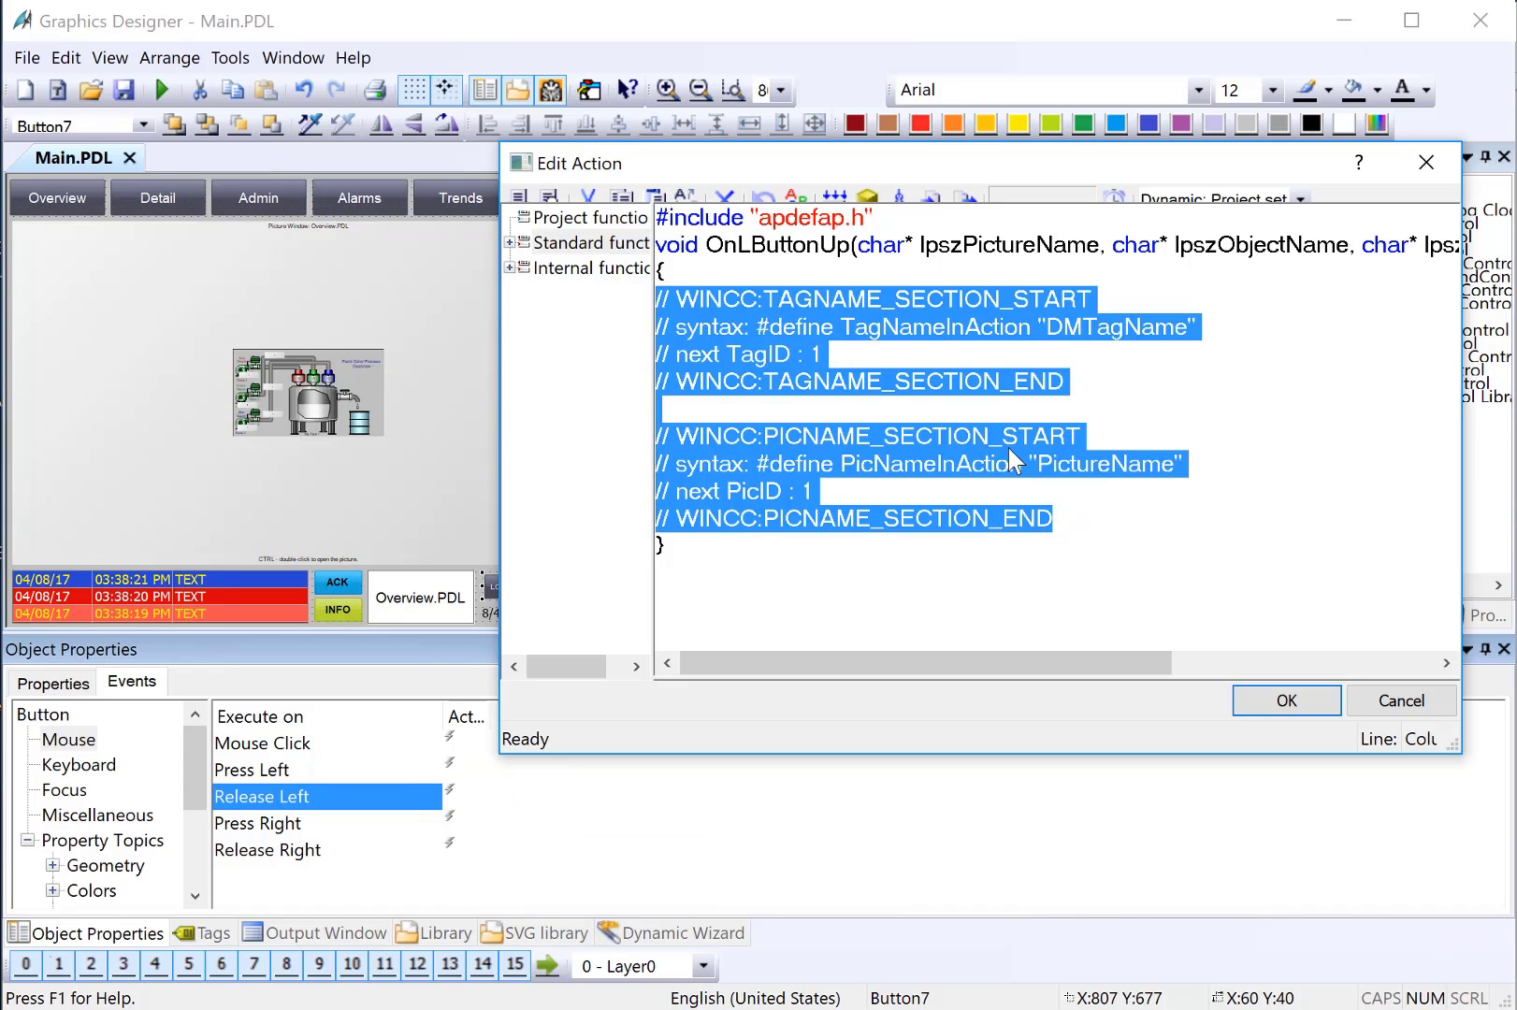
{"action": "key", "text": "Delete"}
{"action": "key", "text": "Return"}
{"action": "key", "text": "Up"}
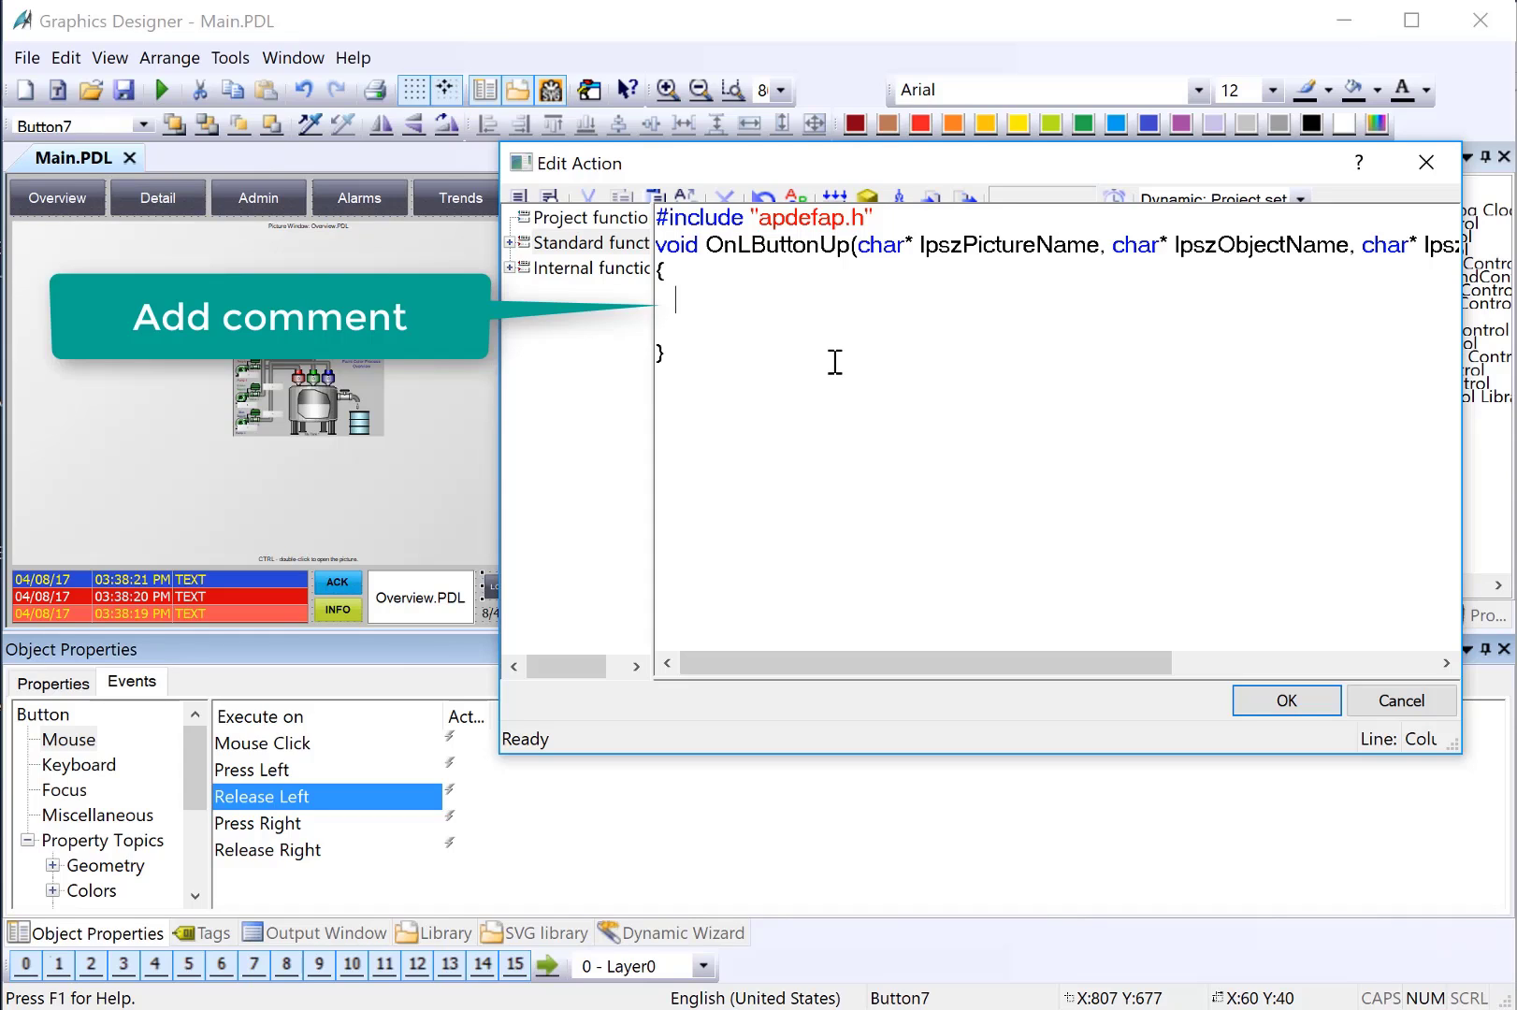
{"action": "type", "text": "// call login dialog"}
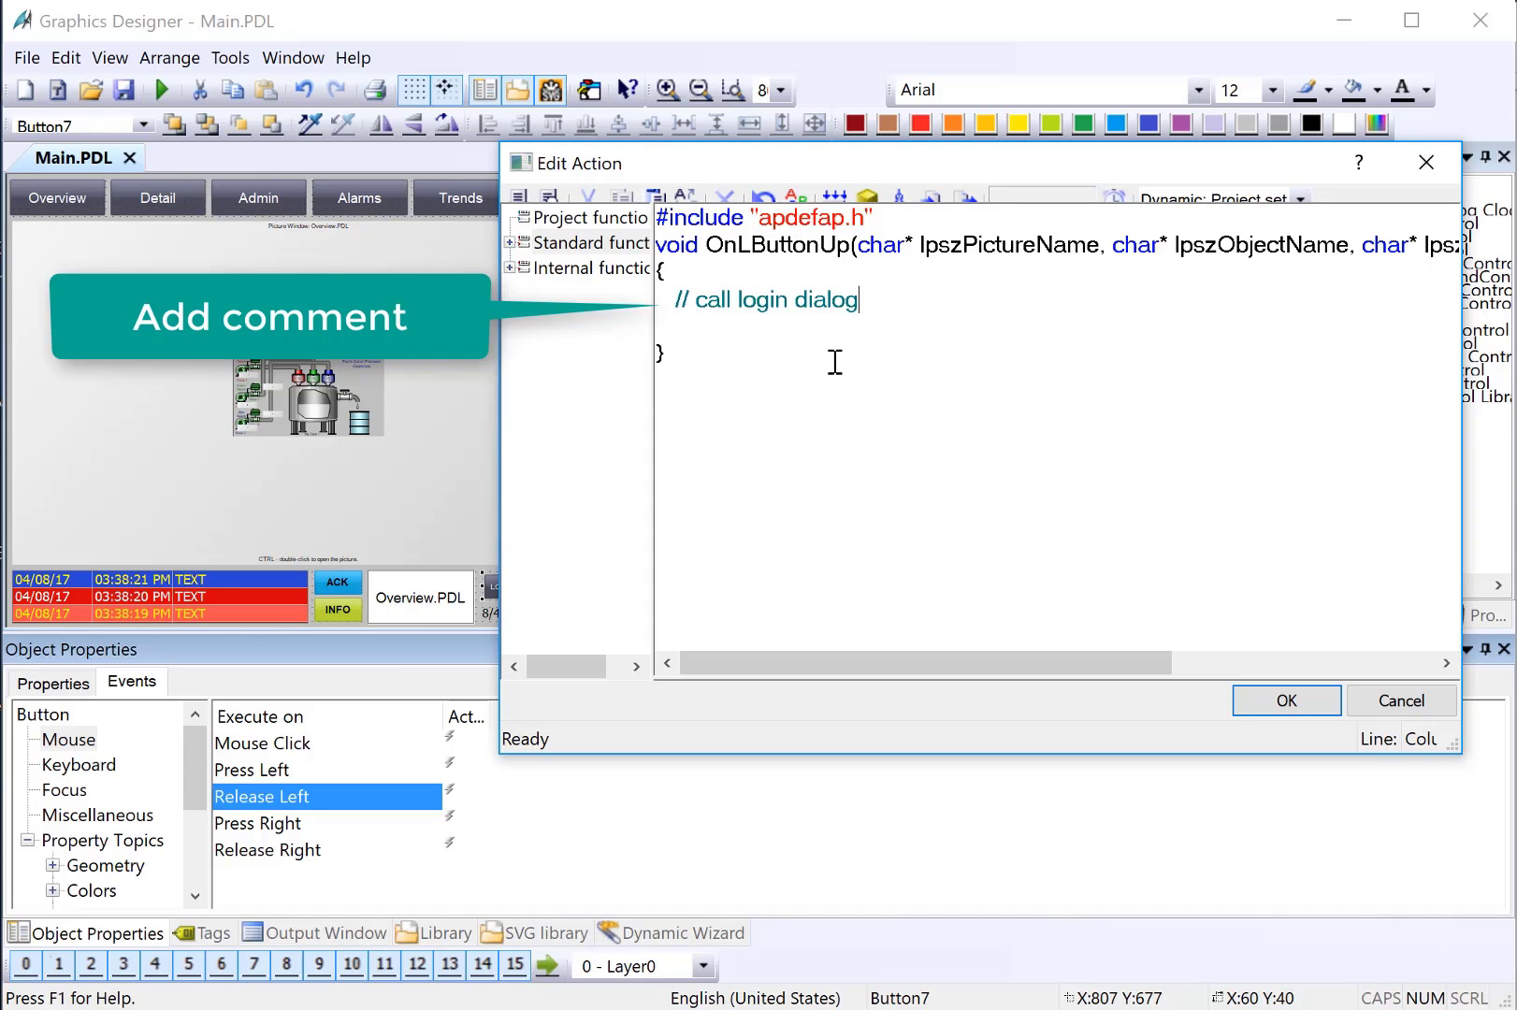
{"action": "key", "text": "Return"}
Insert PASSLoginDialog from Standard functions > Options into the action
{"action": "left_click_drag", "start_coordinate": [654, 426], "coordinate": [702, 421]}
{"action": "left_click", "coordinate": [509, 244]}
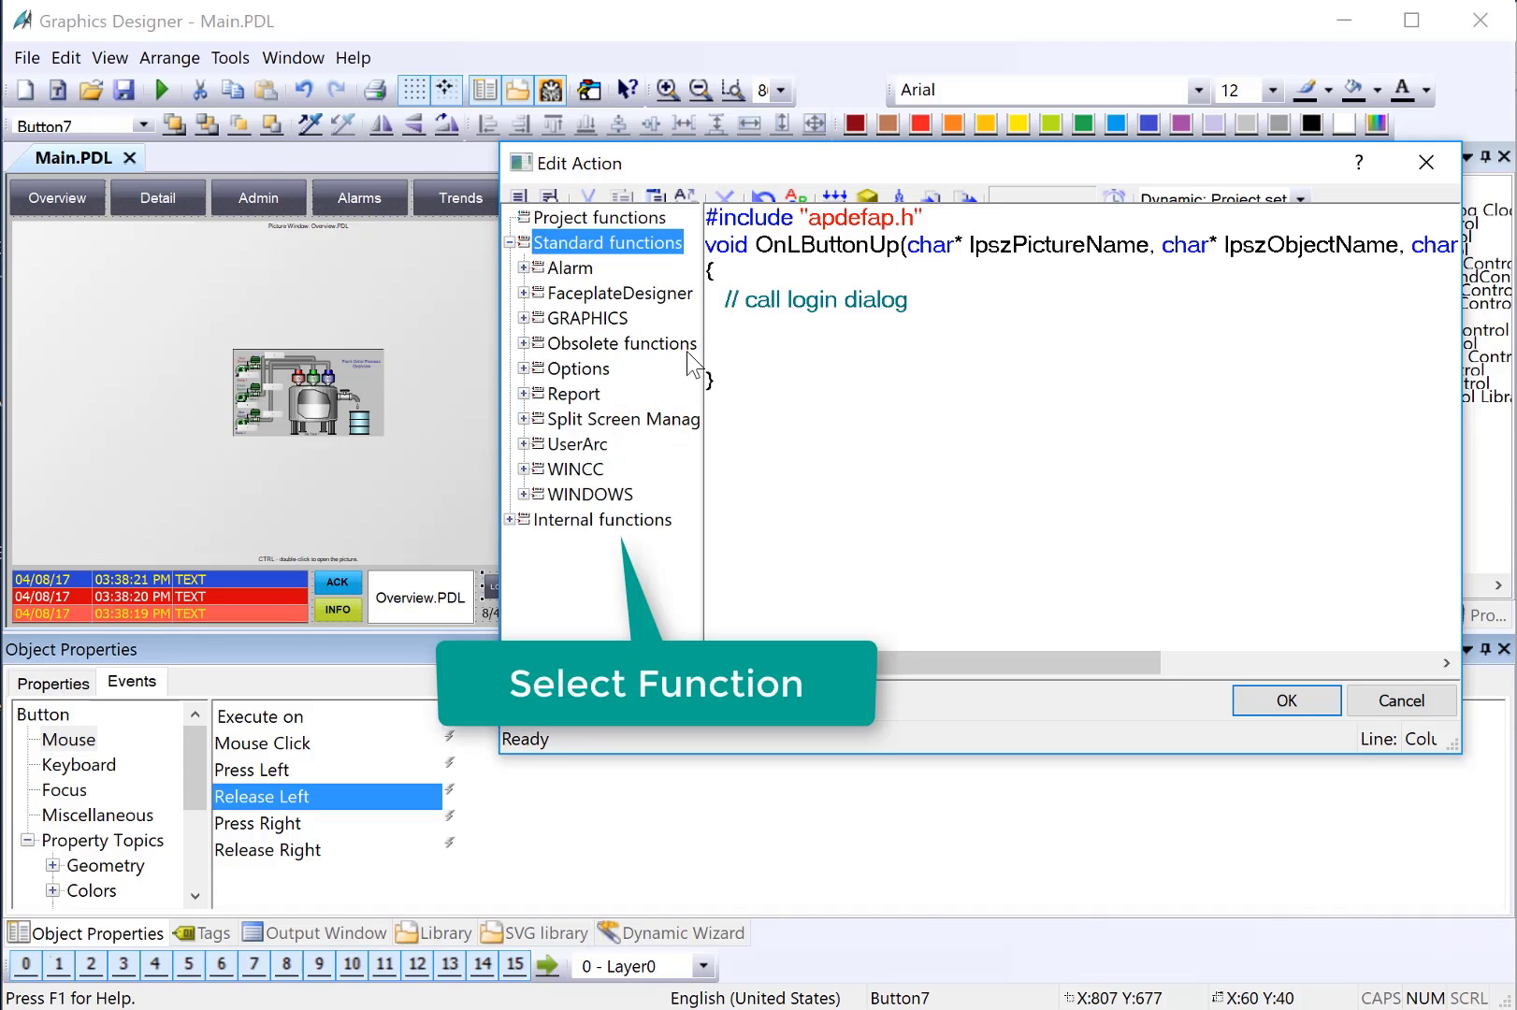
{"action": "double_click", "coordinate": [575, 368]}
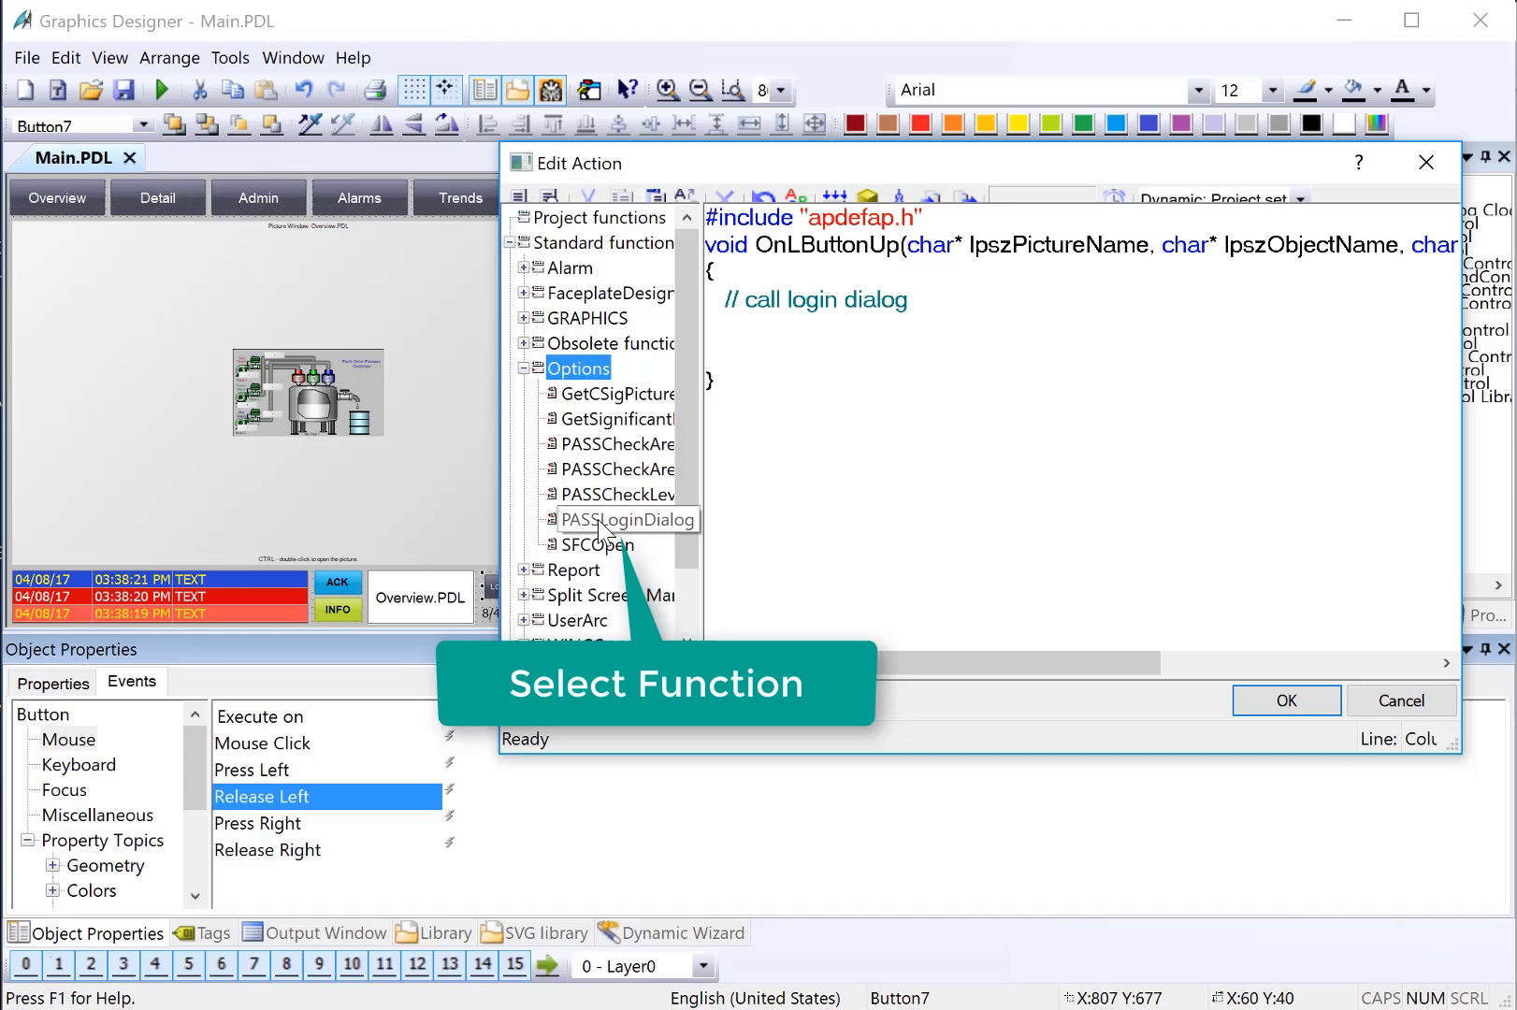
{"action": "double_click", "coordinate": [624, 520]}
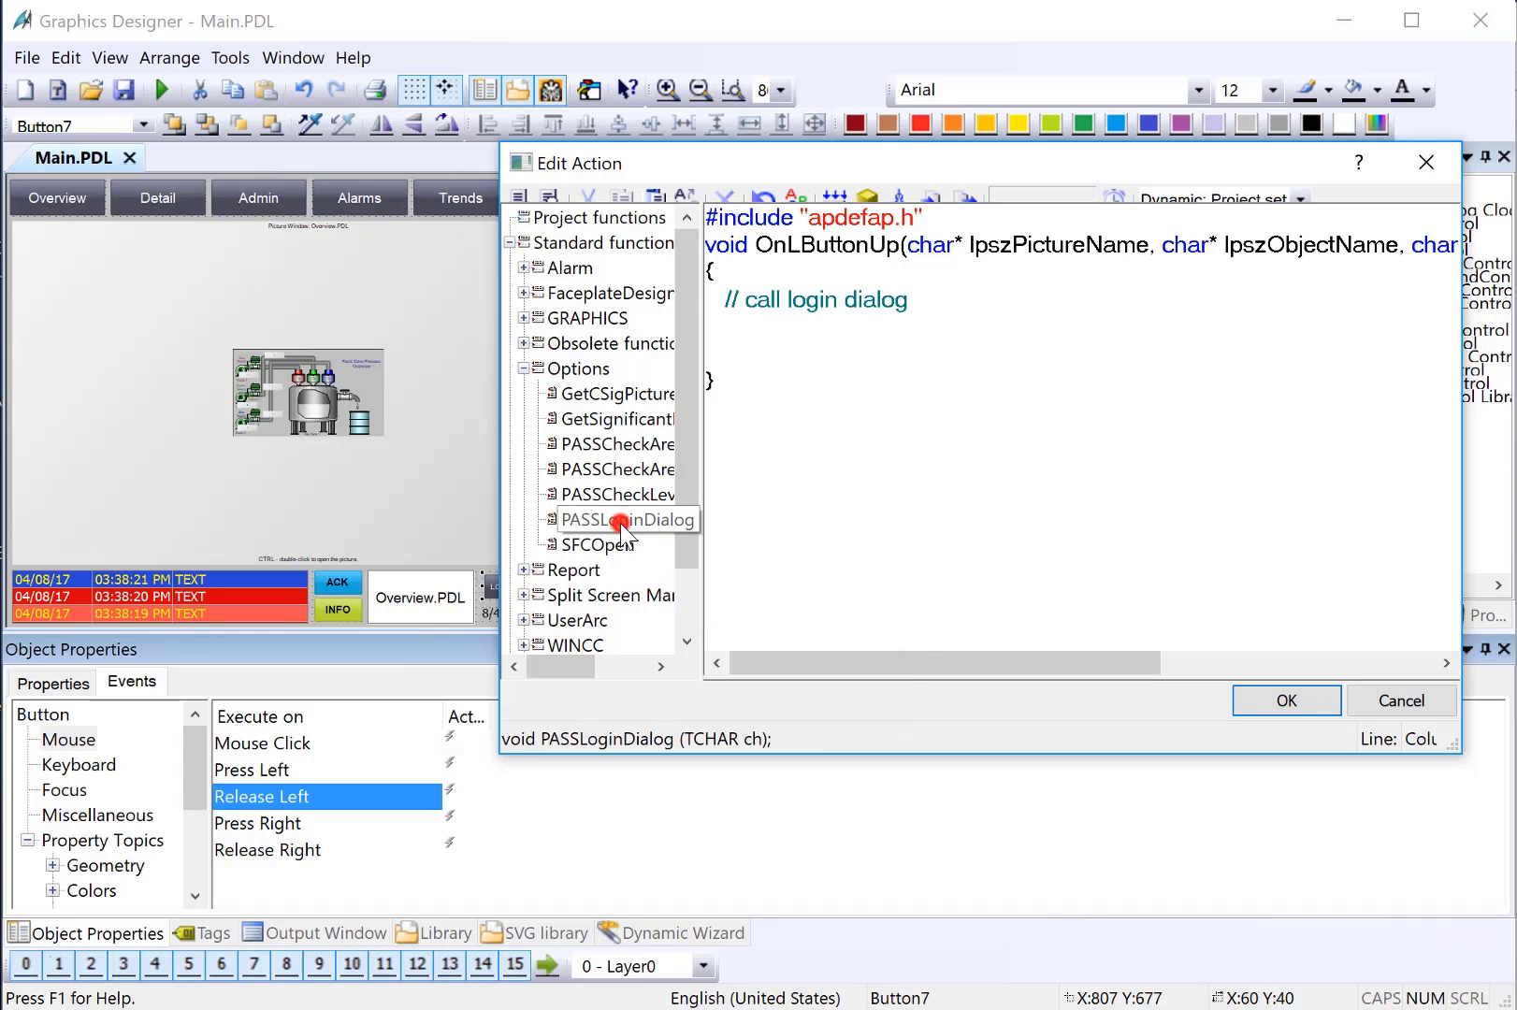
Set the ch parameter to 'a' to insert PASSLoginDialog('a')
{"action": "left_click", "coordinate": [1117, 402]}
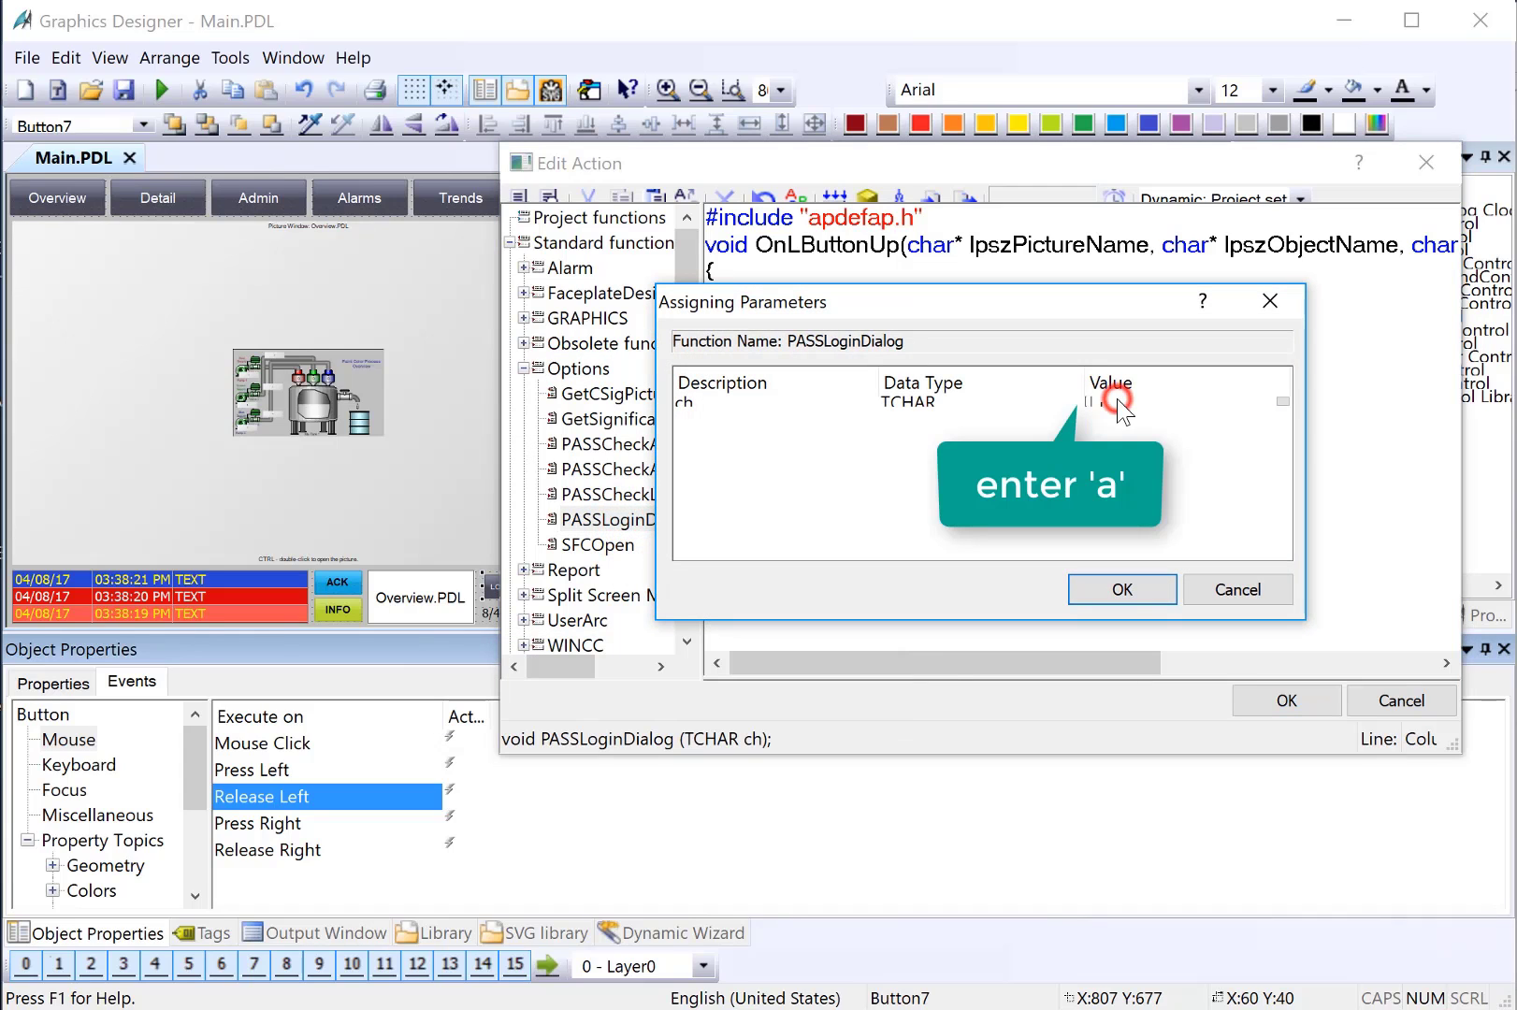
{"action": "type", "text": "a"}
{"action": "left_click", "coordinate": [1122, 589]}
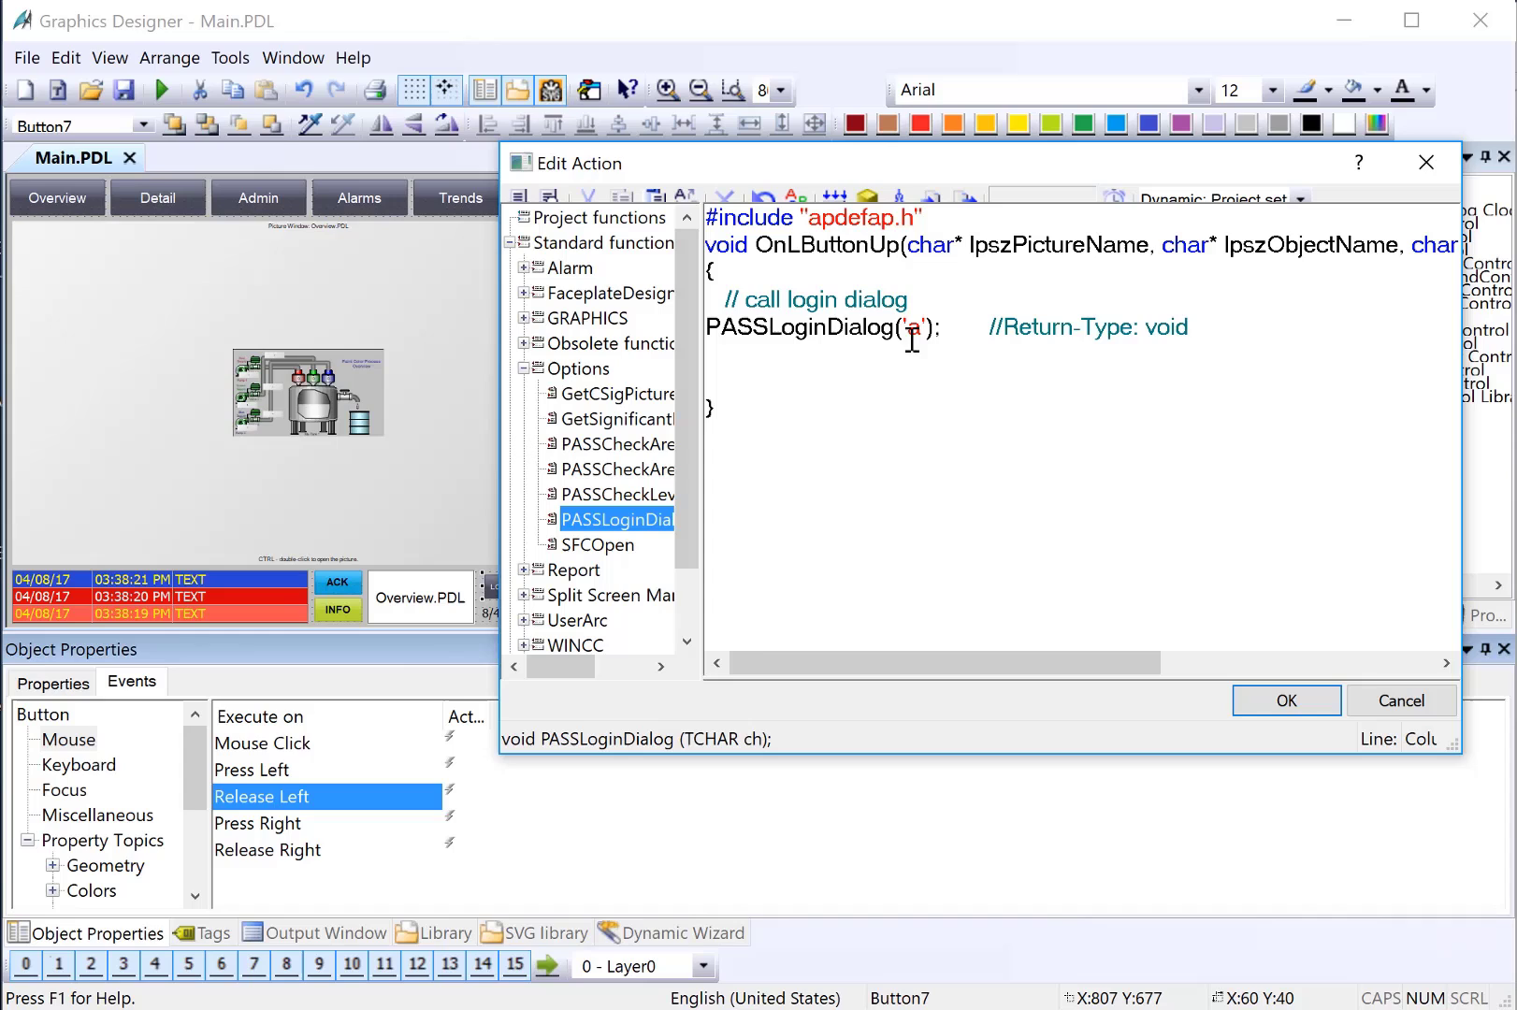
Compile the C action with 0 errors, accept it, and save Main.PDL
{"action": "right_click", "coordinate": [972, 301]}
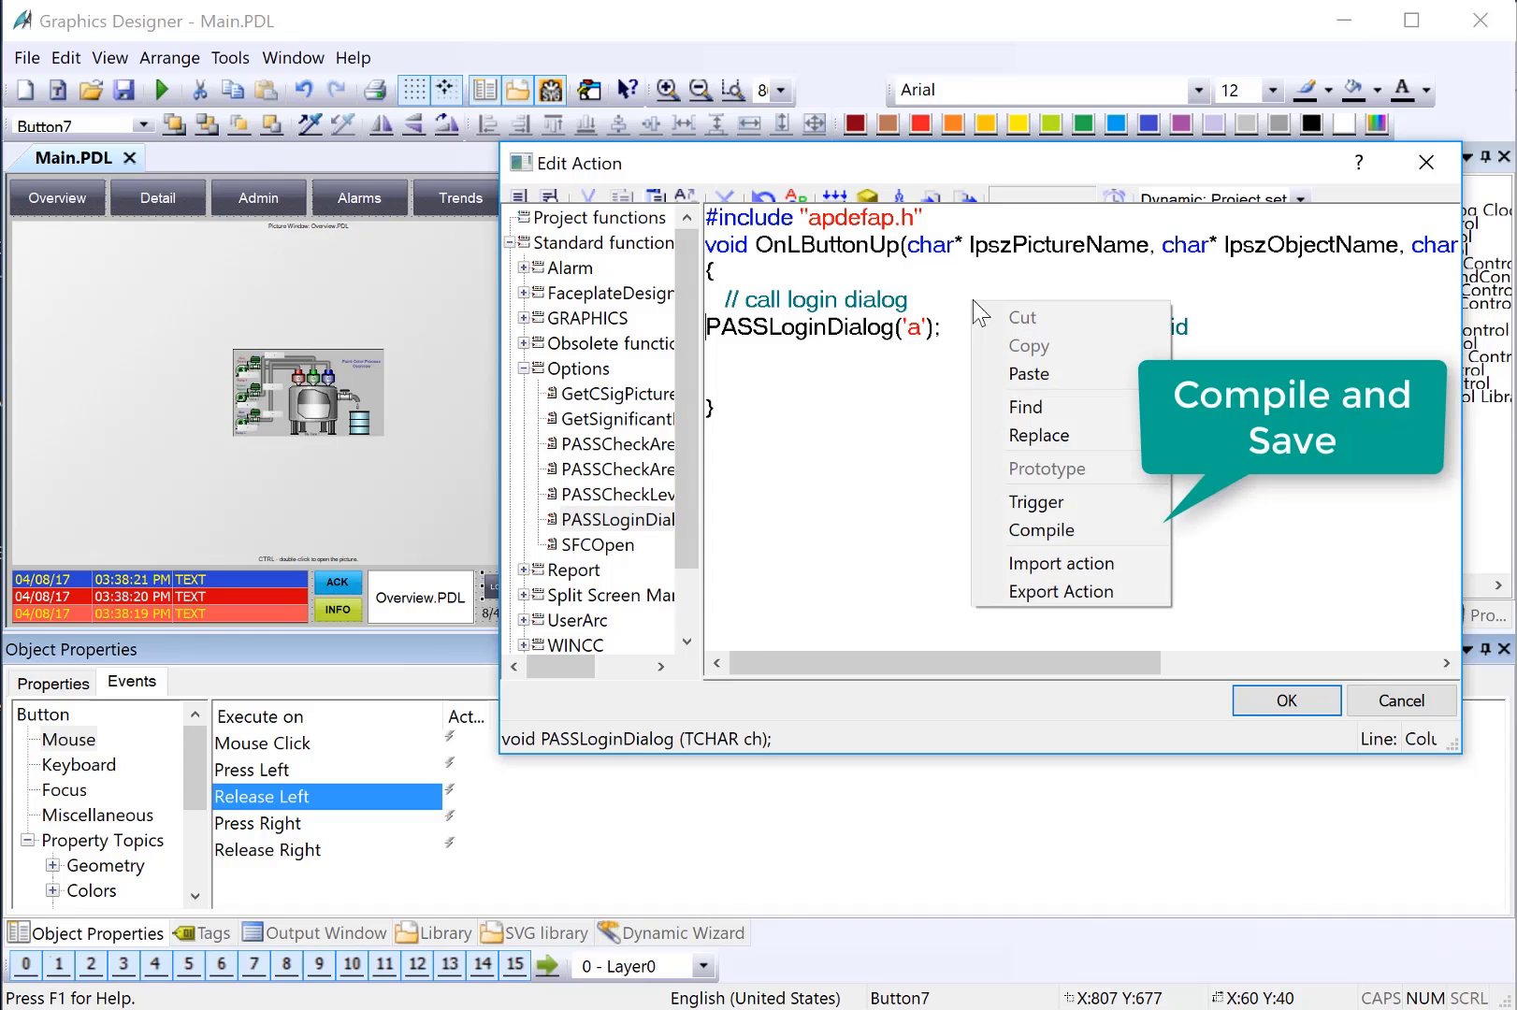
{"action": "left_click", "coordinate": [1072, 531]}
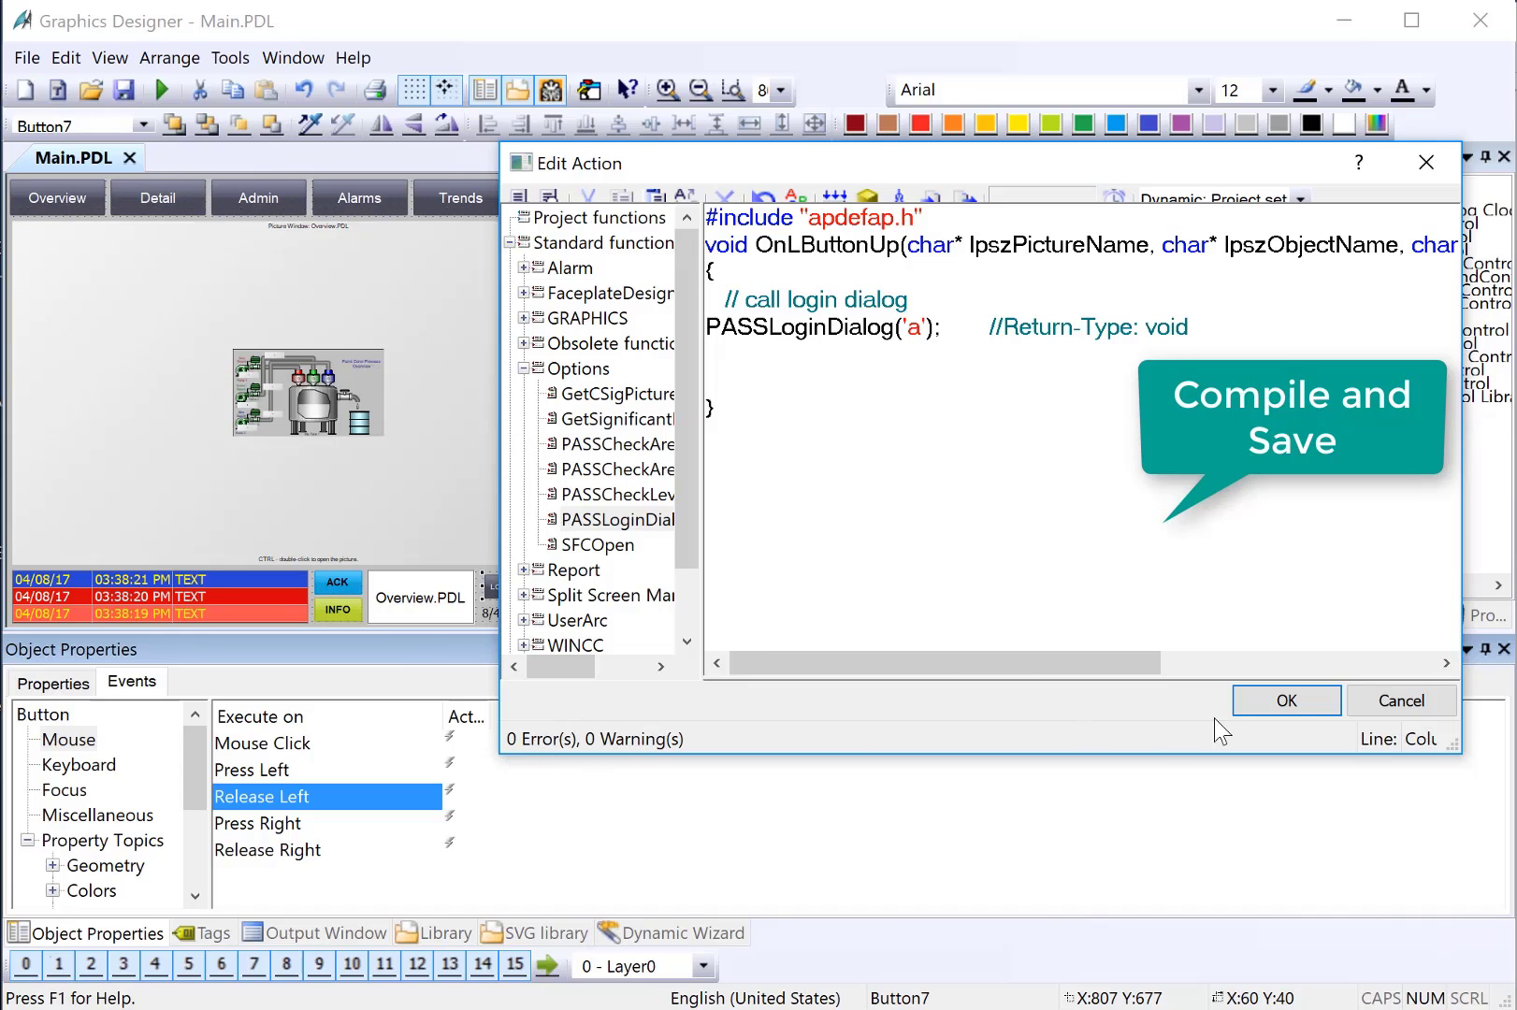
{"action": "left_click", "coordinate": [1274, 701]}
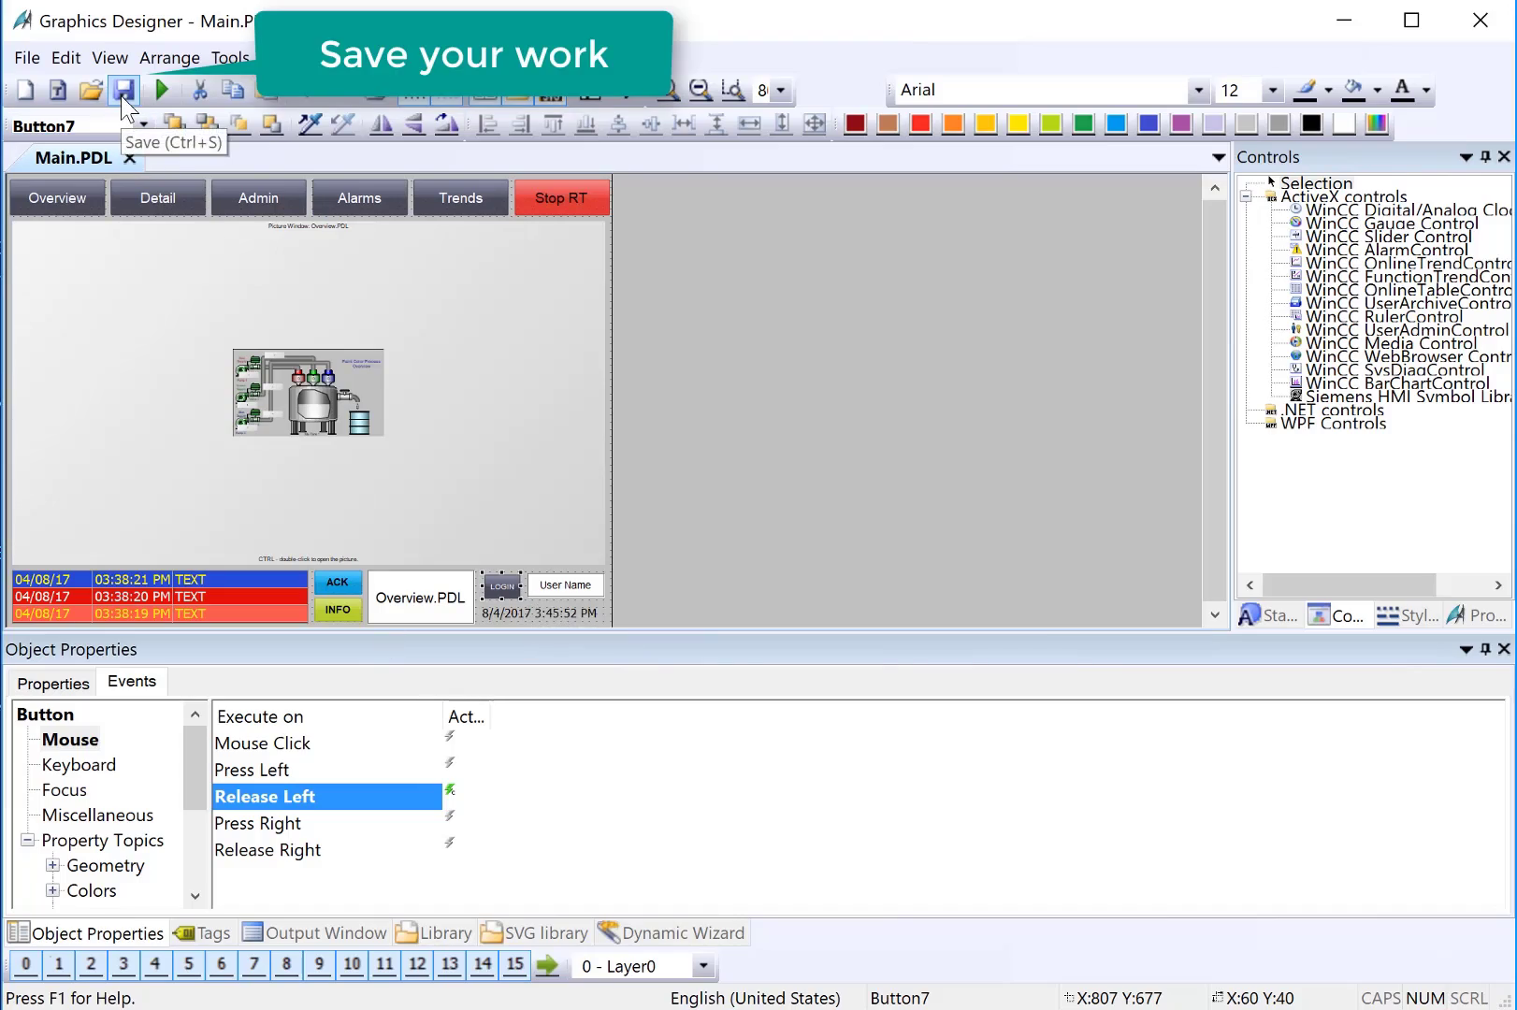
{"action": "left_click", "coordinate": [121, 94]}
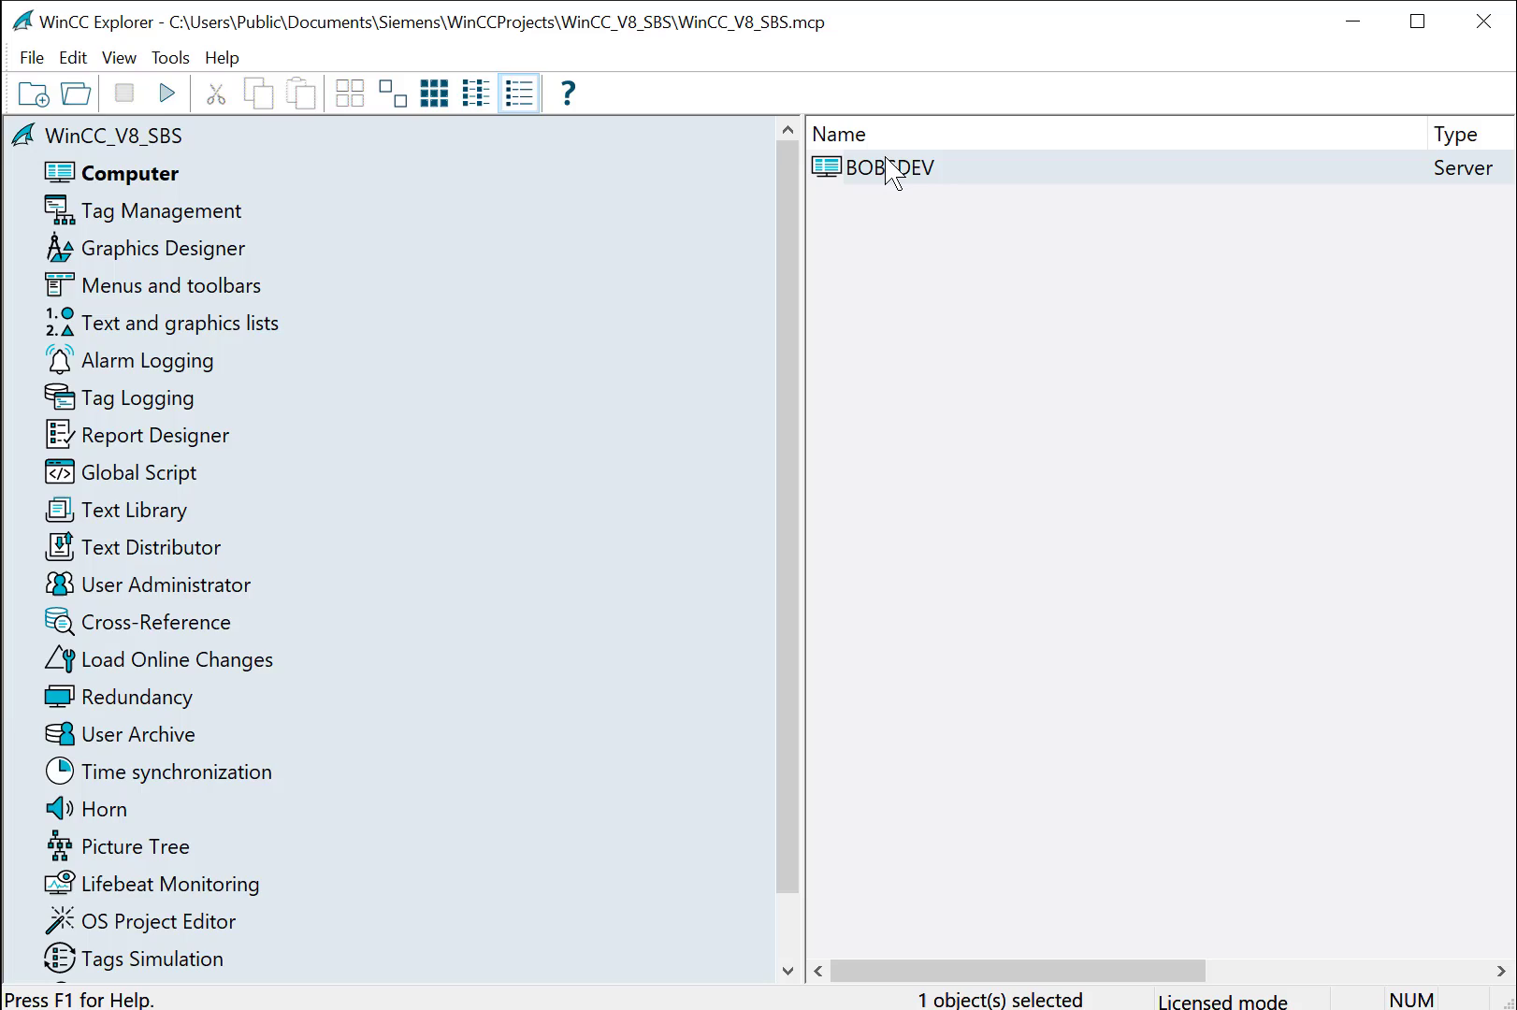
In the server computer's properties, enable Disable keys for runtime
{"action": "double_click", "coordinate": [890, 171]}
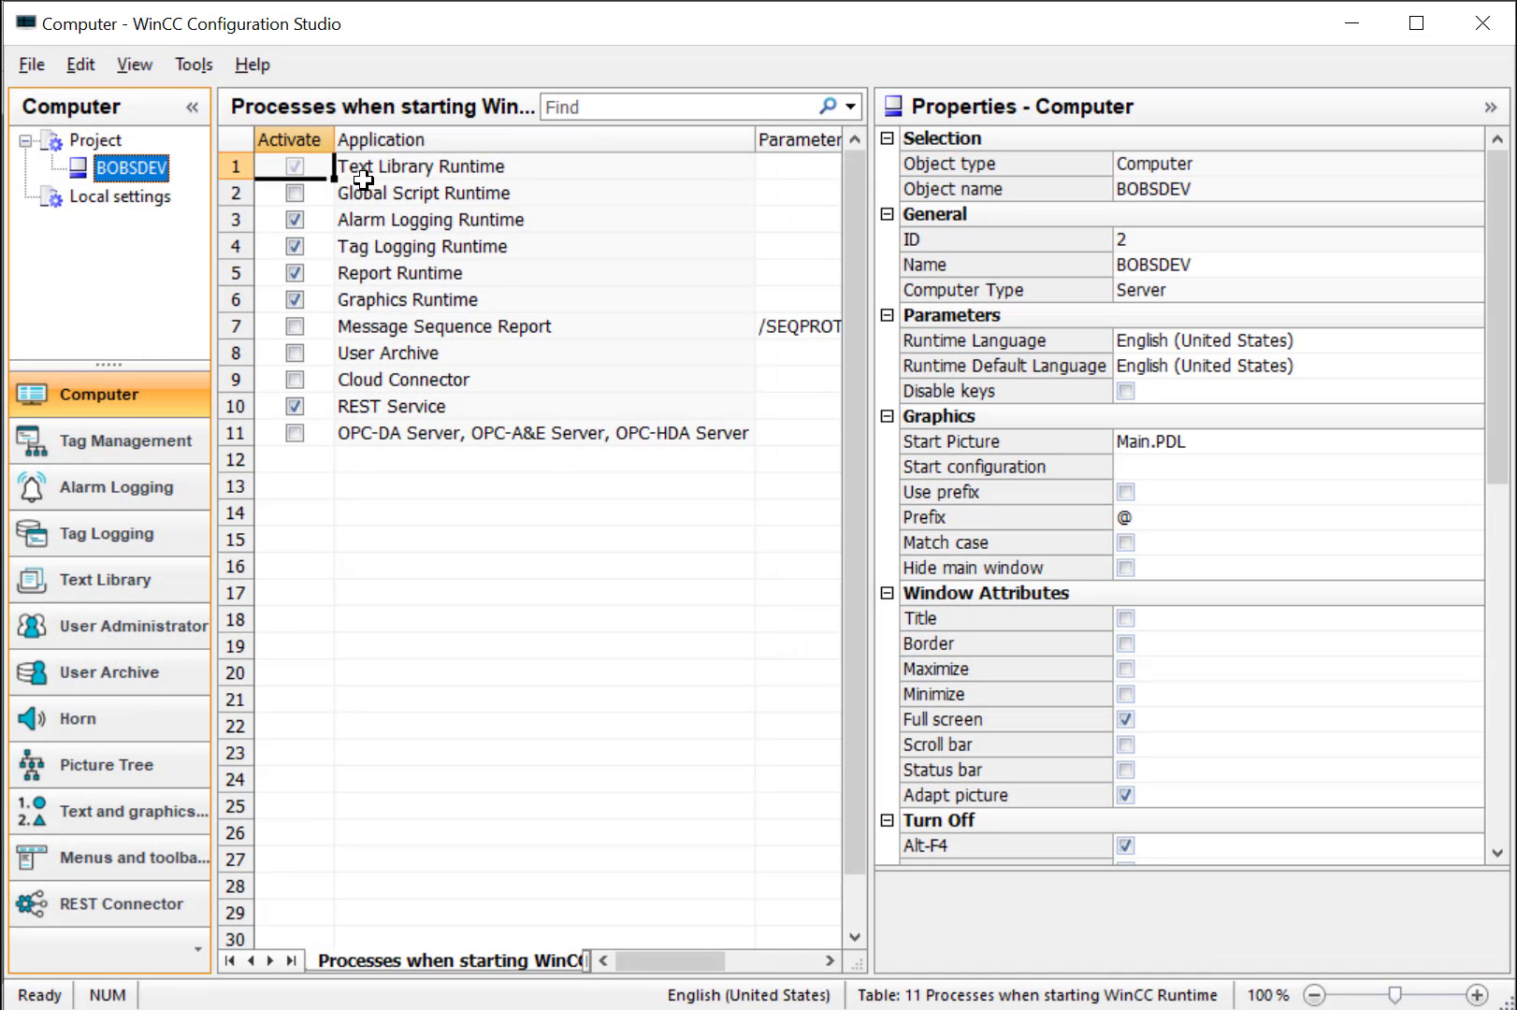
{"action": "left_click", "coordinate": [1125, 393]}
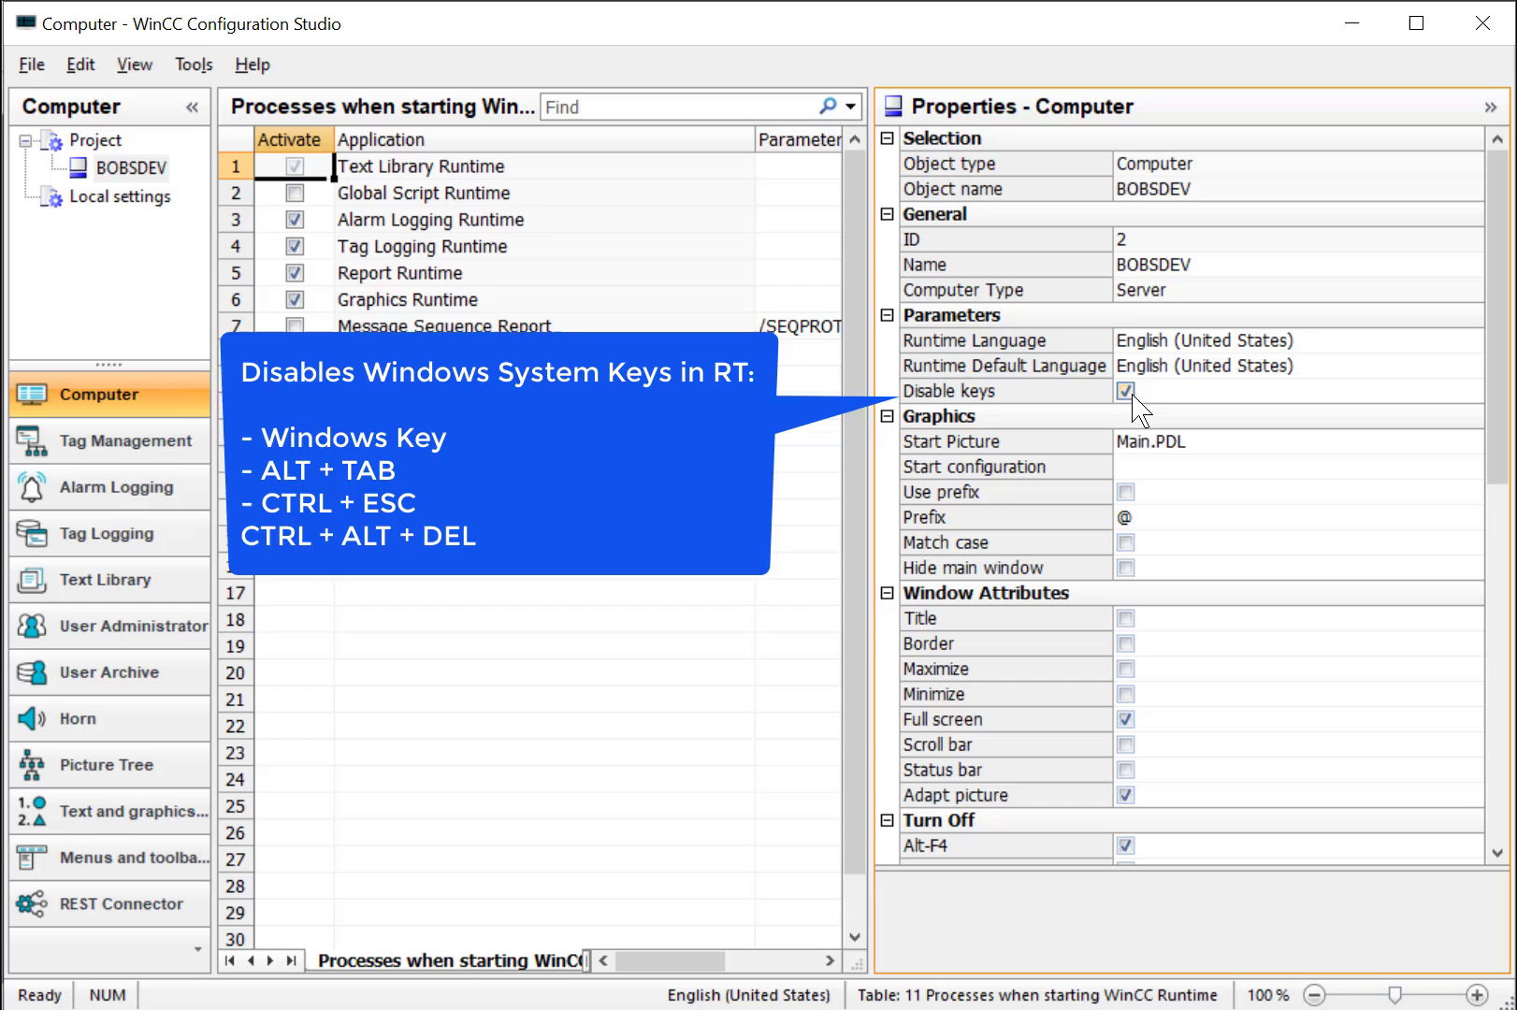
{"action": "left_click", "coordinate": [1193, 442]}
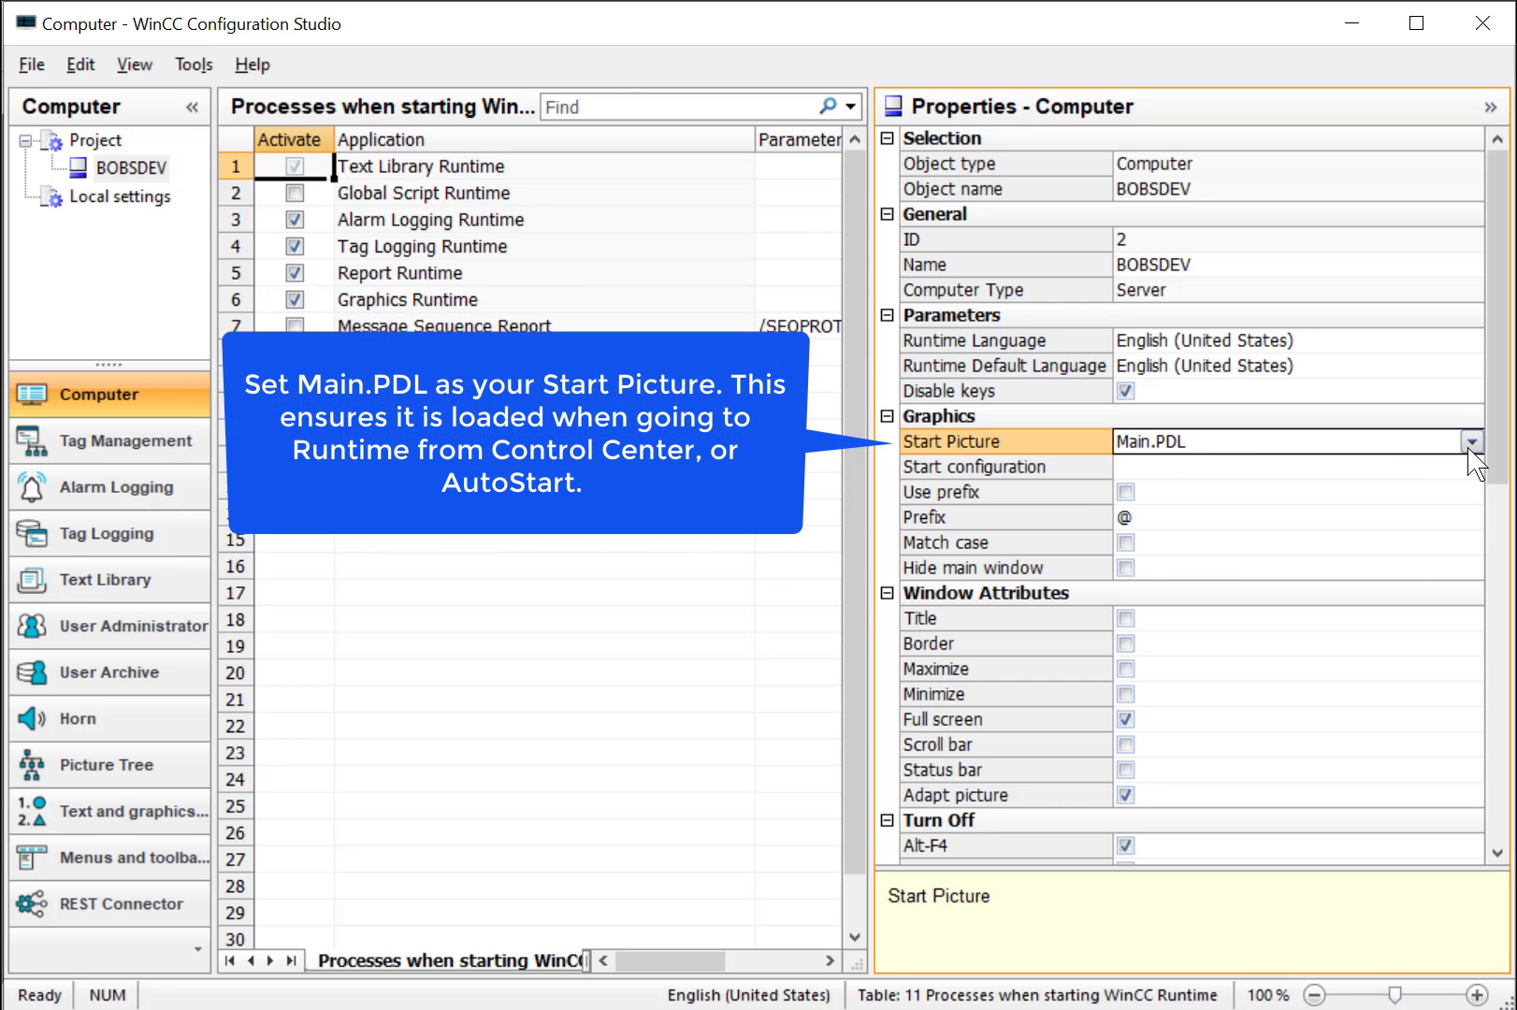
{"action": "left_click", "coordinate": [1472, 443]}
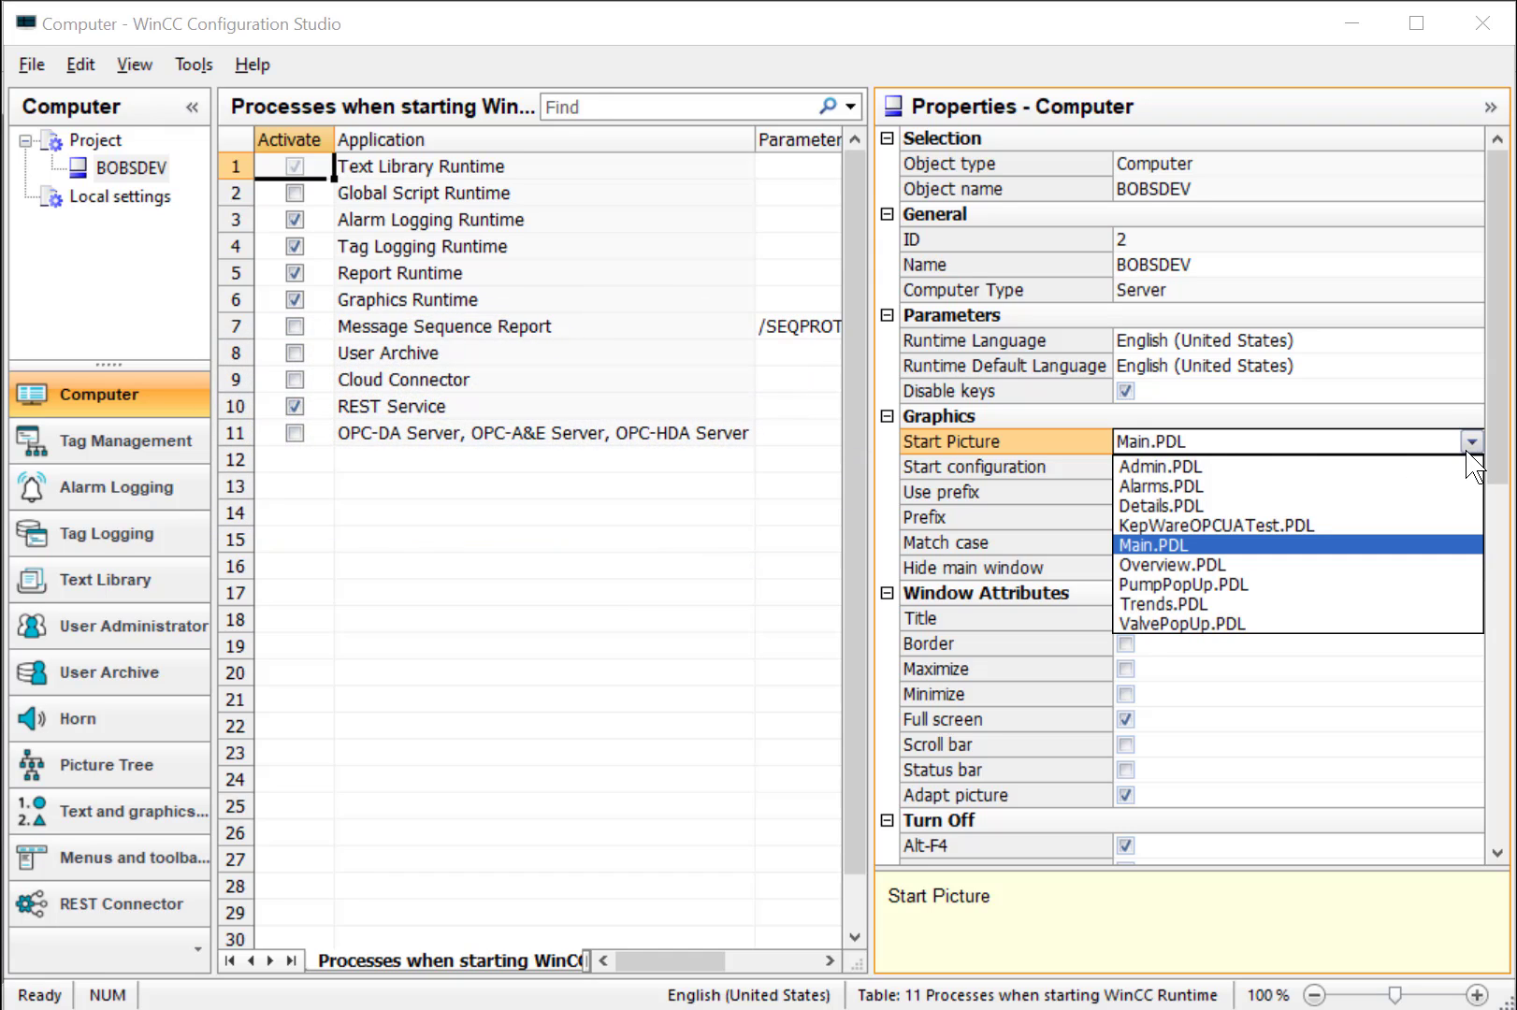
{"action": "left_click", "coordinate": [1045, 437]}
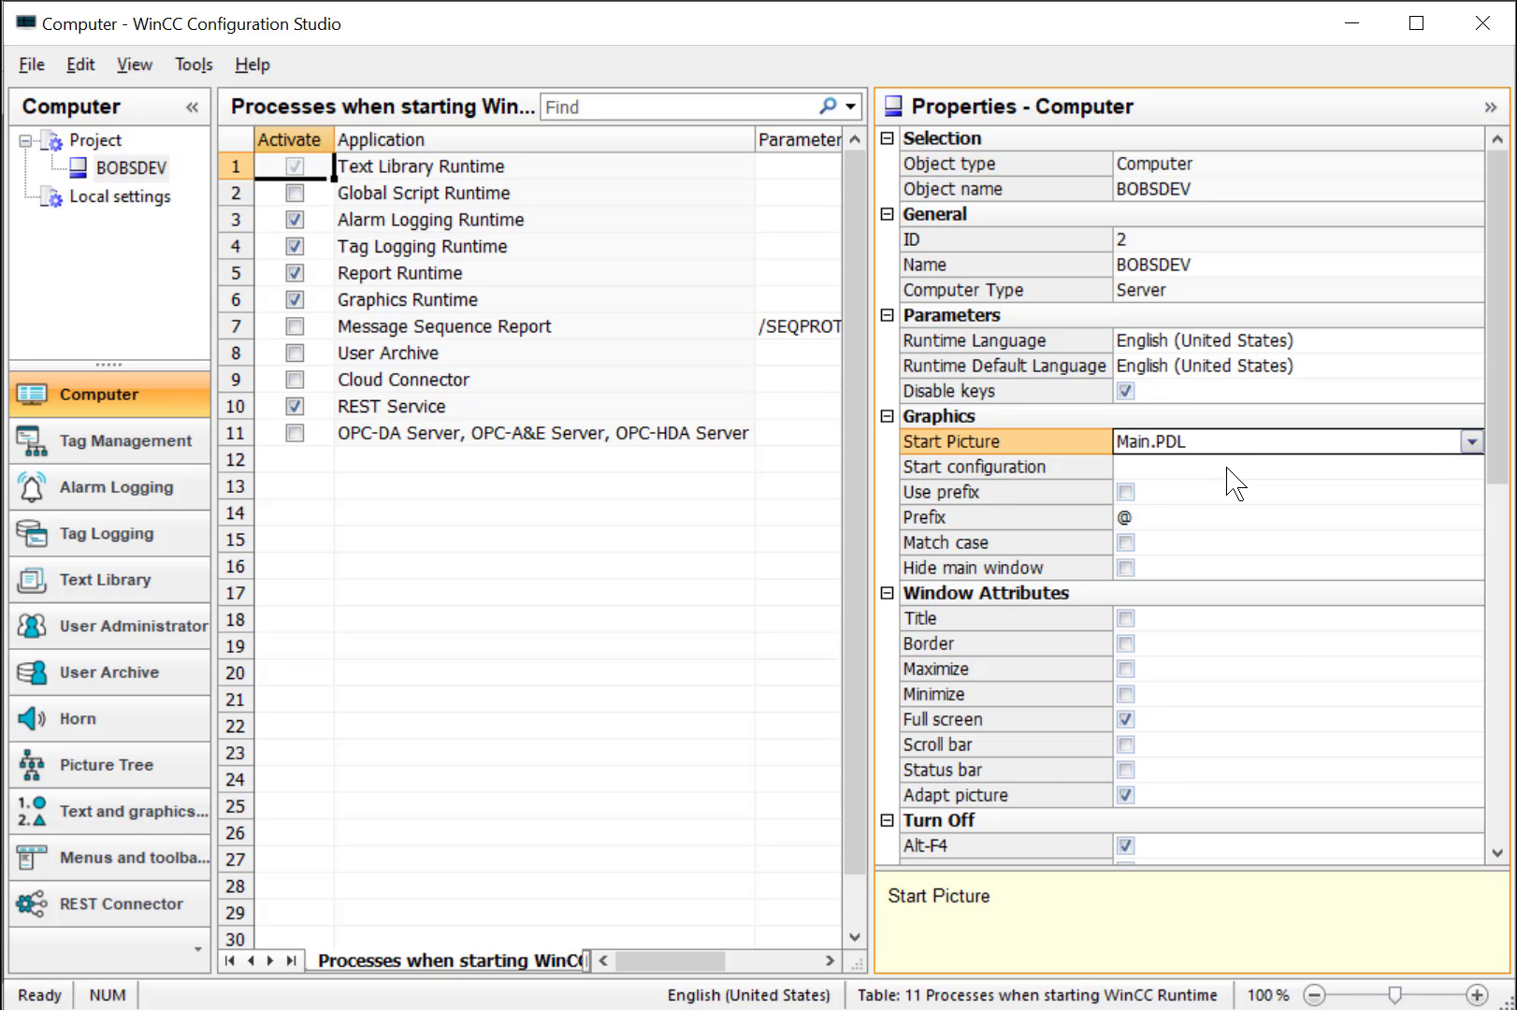
Keep Full screen switched on under Window Attributes
{"action": "scroll", "coordinate": [1354, 551], "scroll_direction": "down", "scroll_amount": 3}
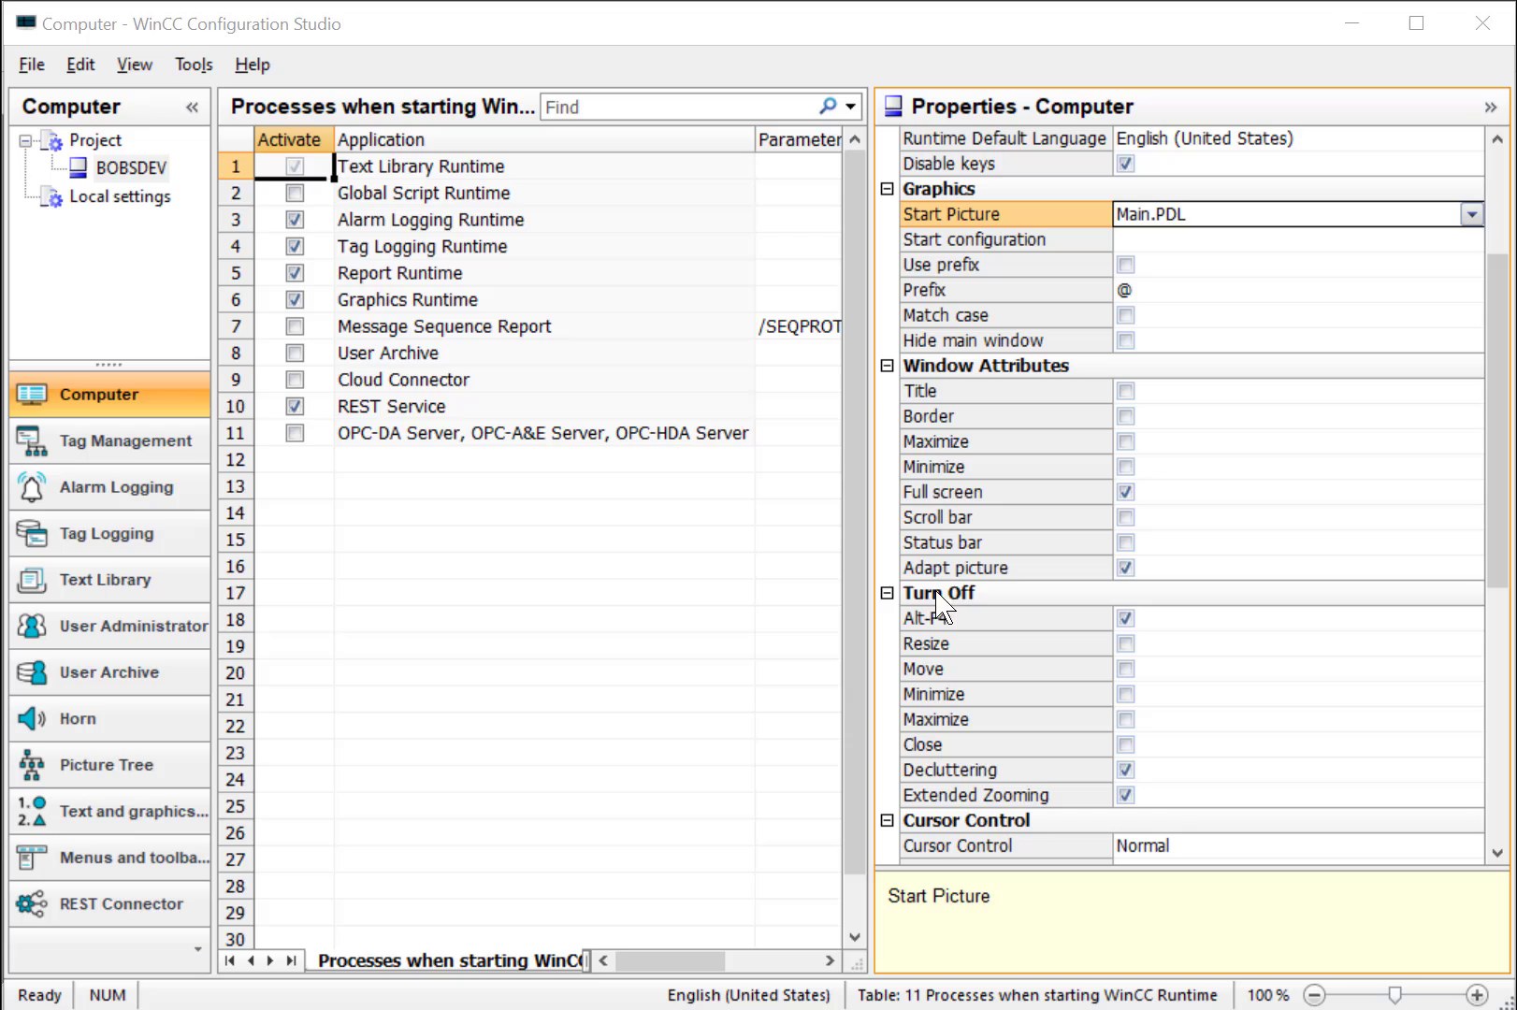
{"action": "left_click", "coordinate": [1126, 493]}
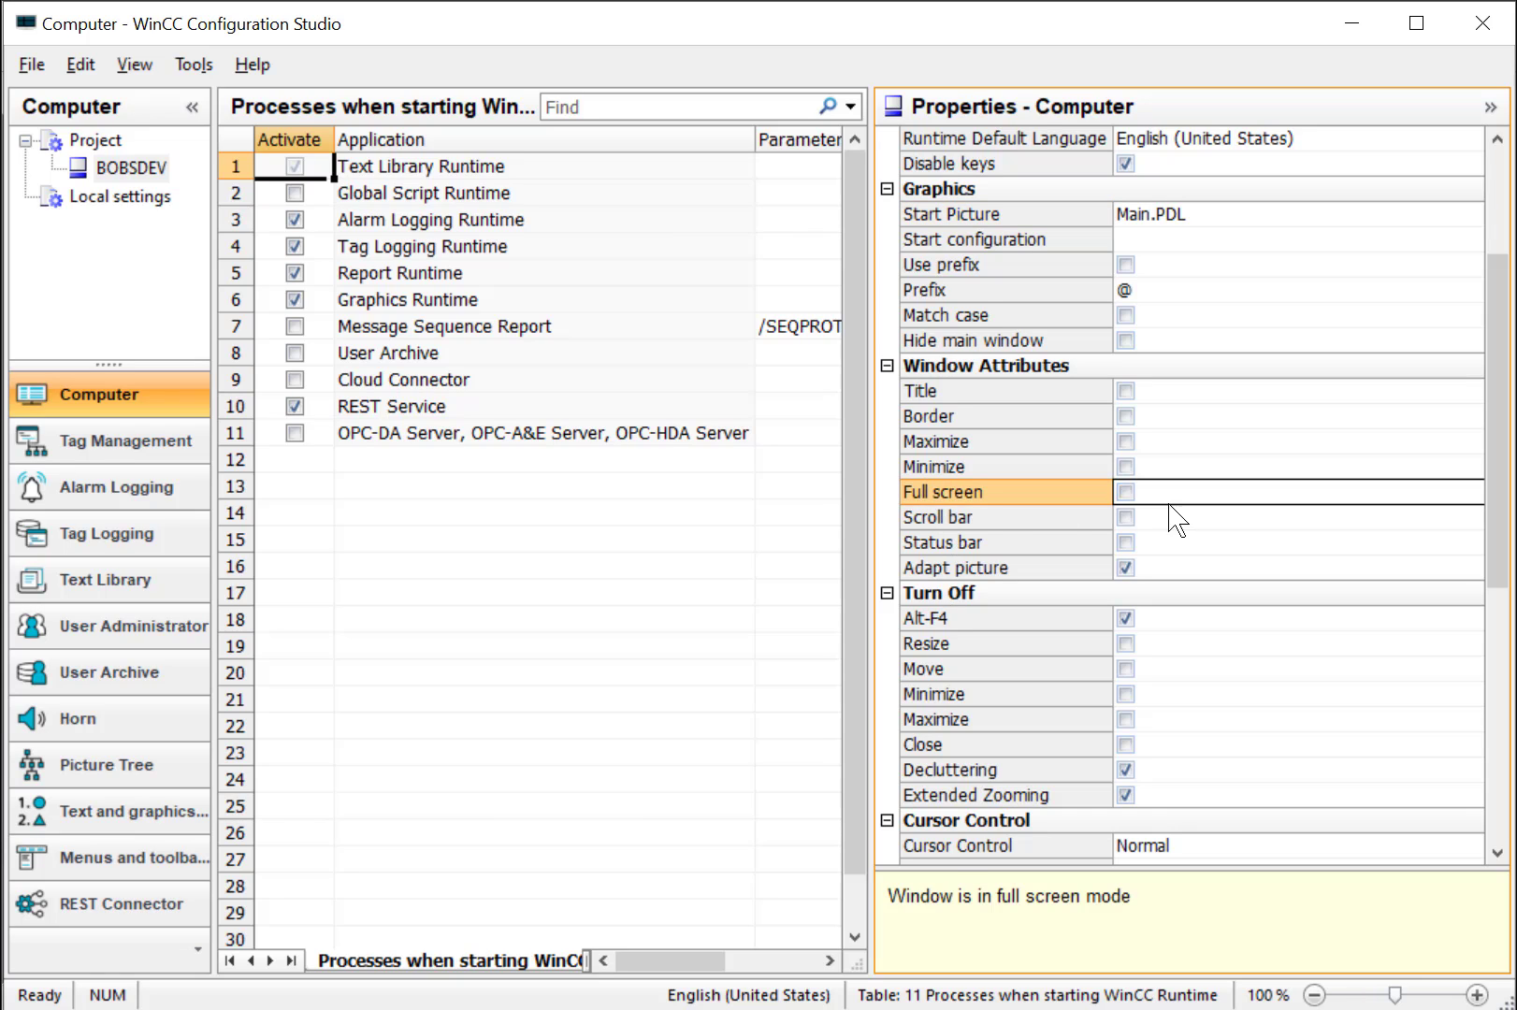
{"action": "left_click", "coordinate": [1126, 492]}
Review the Adapt picture and Alt-F4 settings, close Configuration Studio, and activate the project
{"action": "left_click", "coordinate": [1070, 570]}
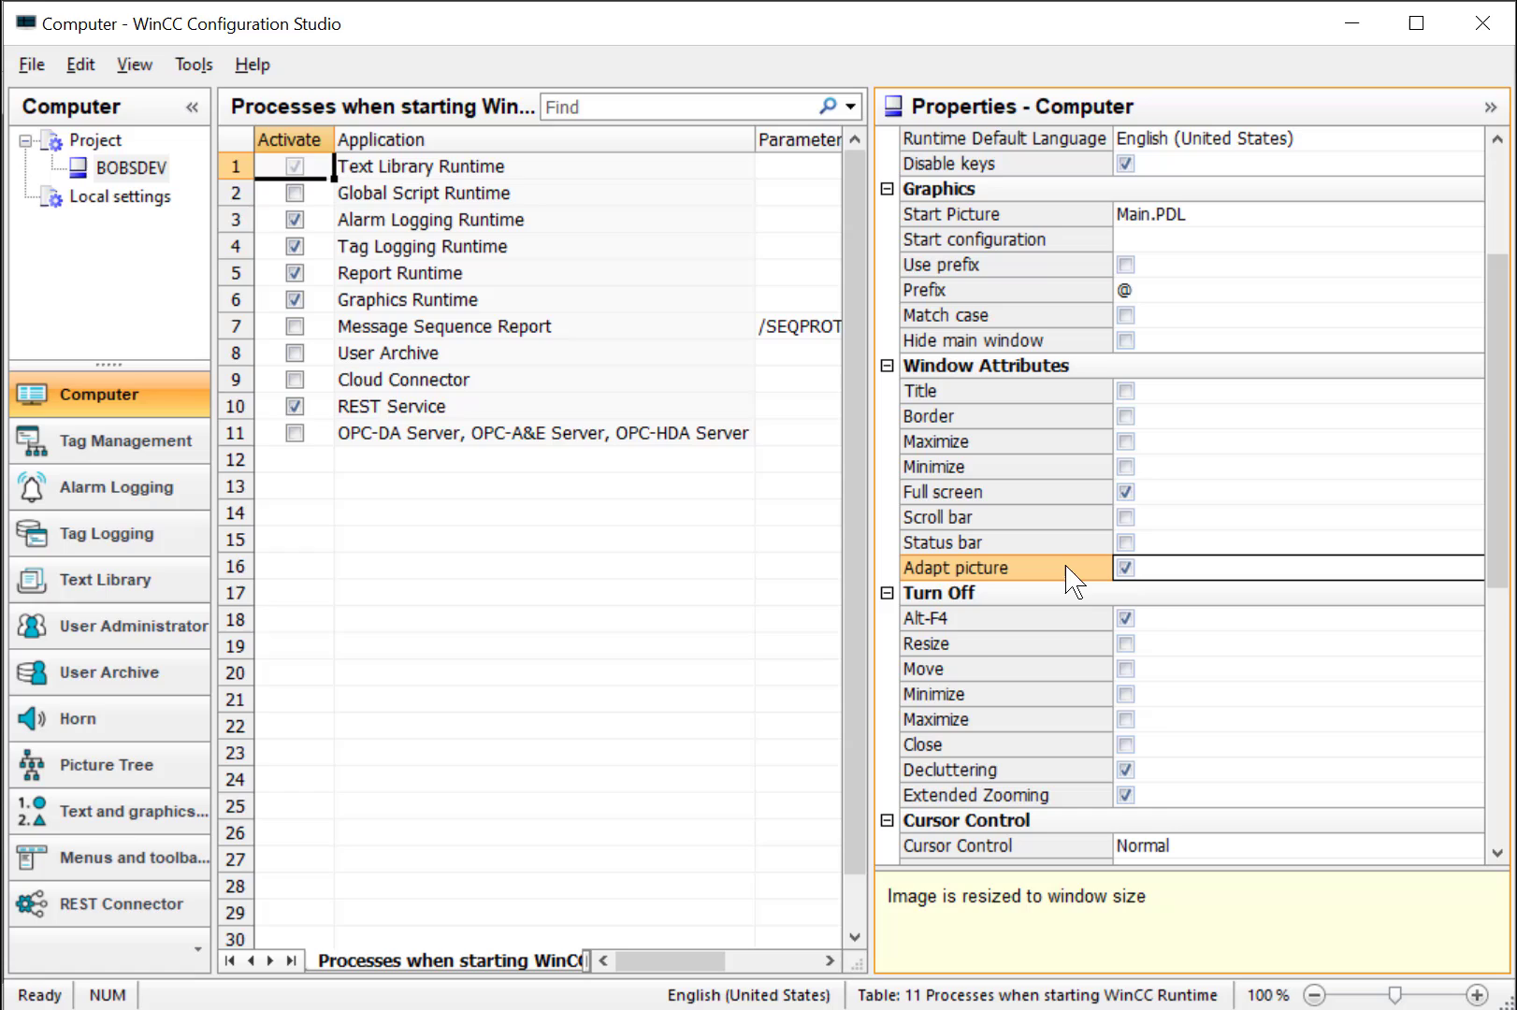
{"action": "left_click", "coordinate": [973, 623]}
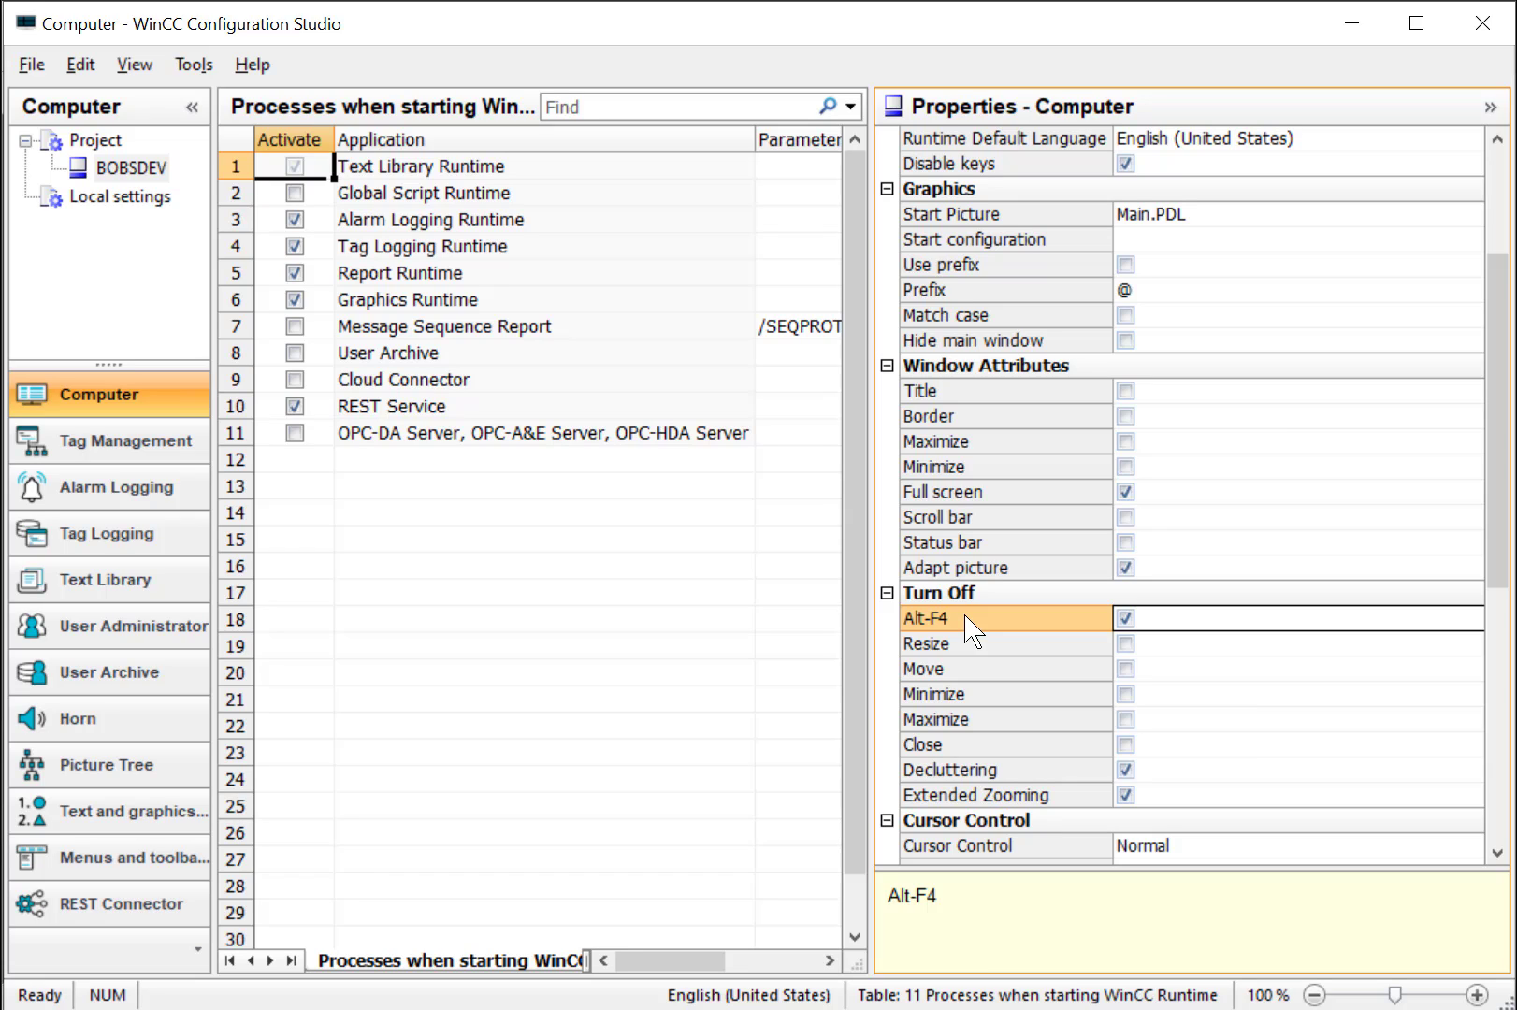
{"action": "left_click", "coordinate": [1475, 32]}
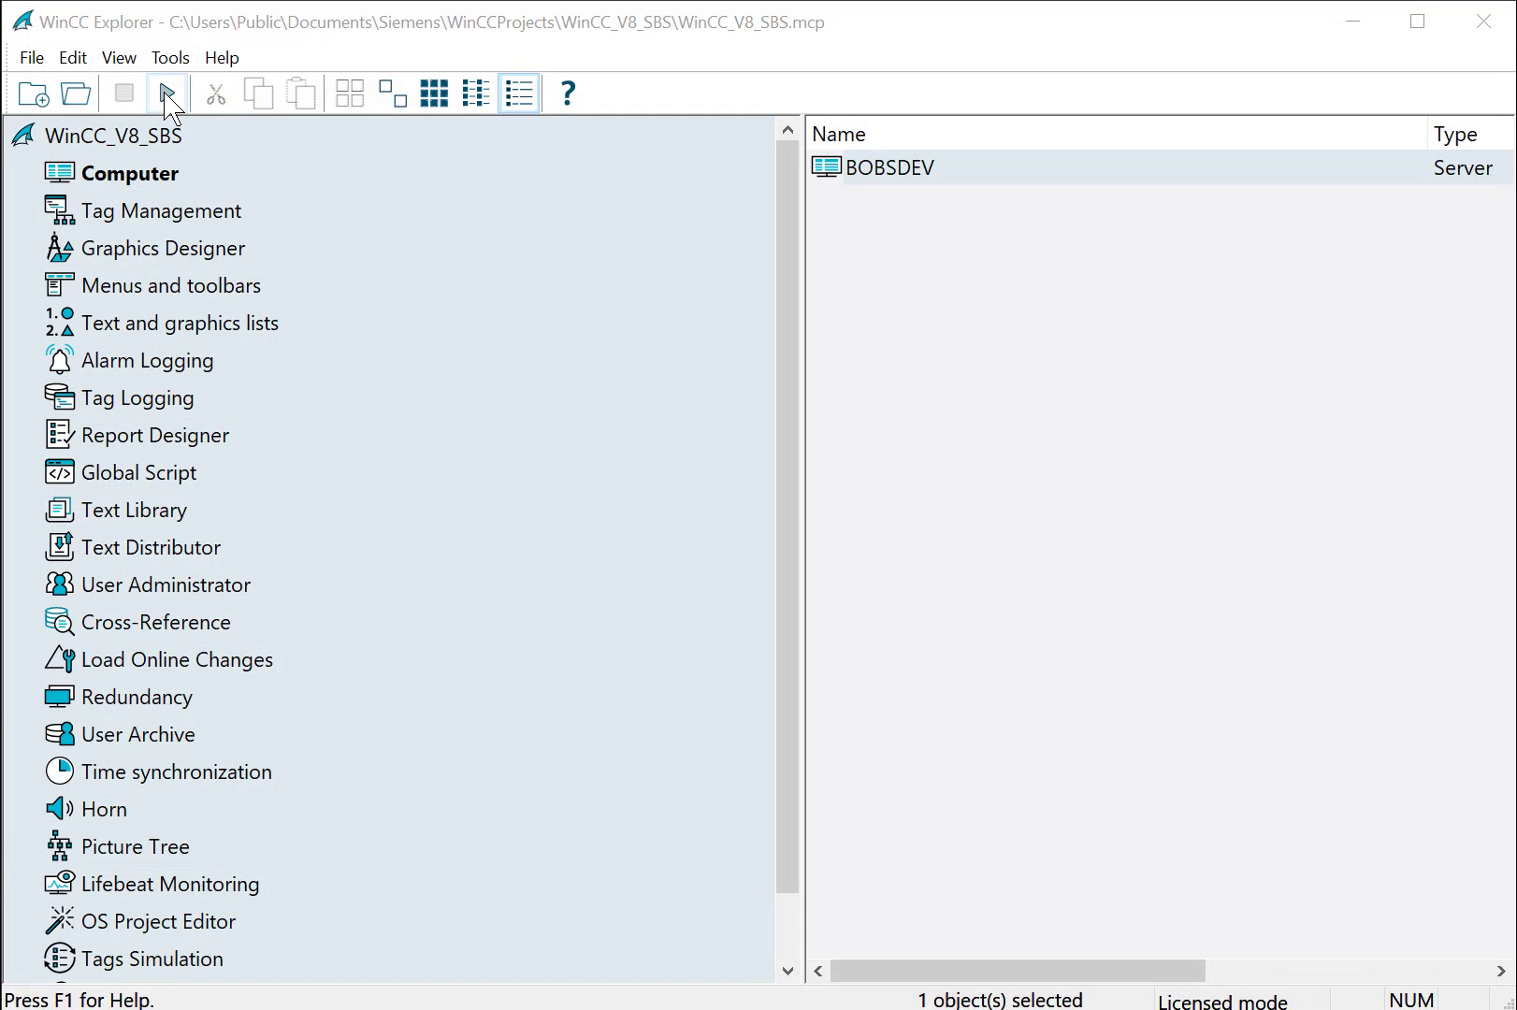
{"action": "left_click", "coordinate": [166, 94]}
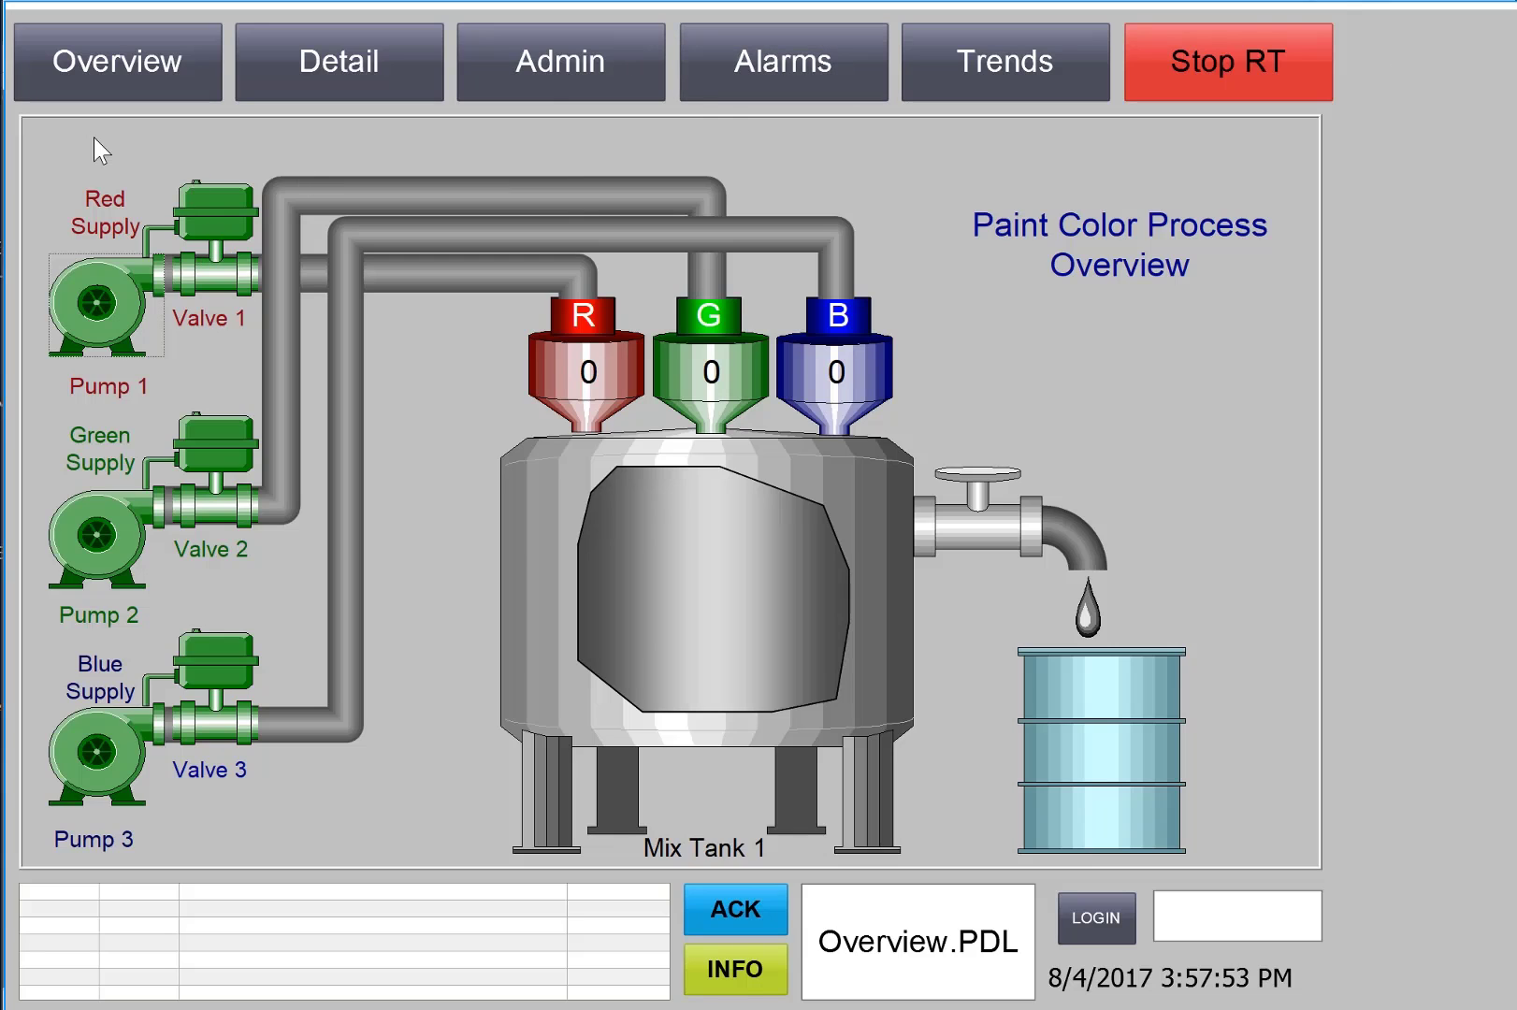
Try Admin, Alarms and Stop RT without logging in, dismissing each no-authorization message
{"action": "left_click", "coordinate": [581, 64]}
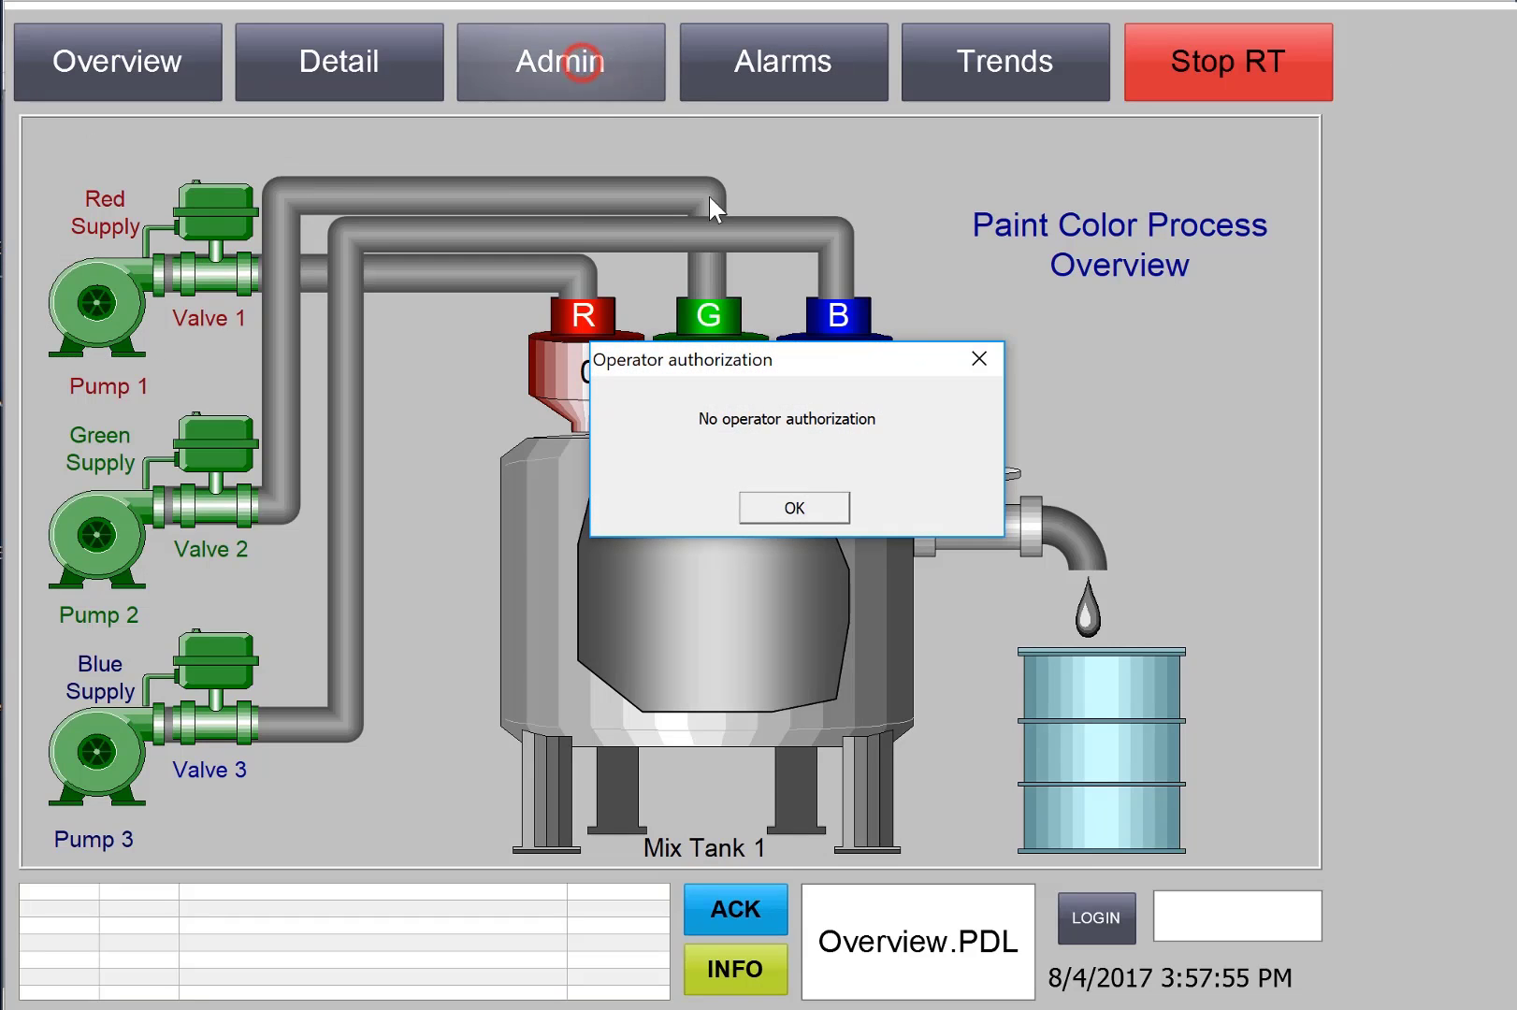
{"action": "left_click", "coordinate": [793, 505]}
{"action": "left_click", "coordinate": [784, 63]}
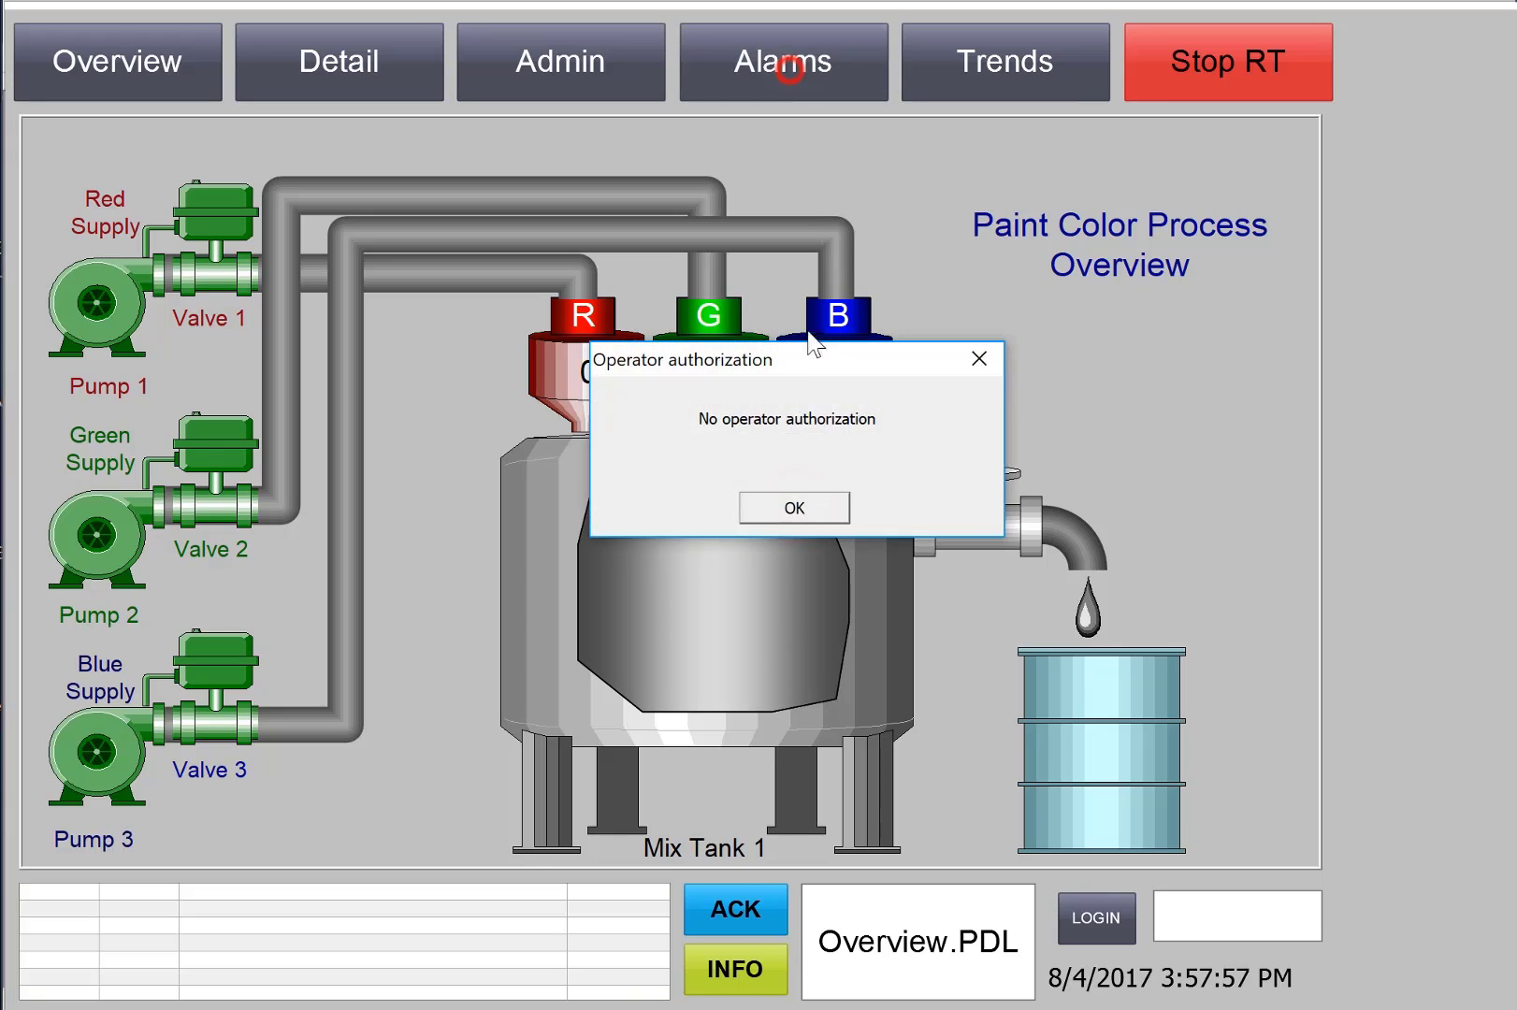
{"action": "left_click", "coordinate": [785, 508]}
{"action": "left_click", "coordinate": [1246, 60]}
{"action": "left_click", "coordinate": [782, 505]}
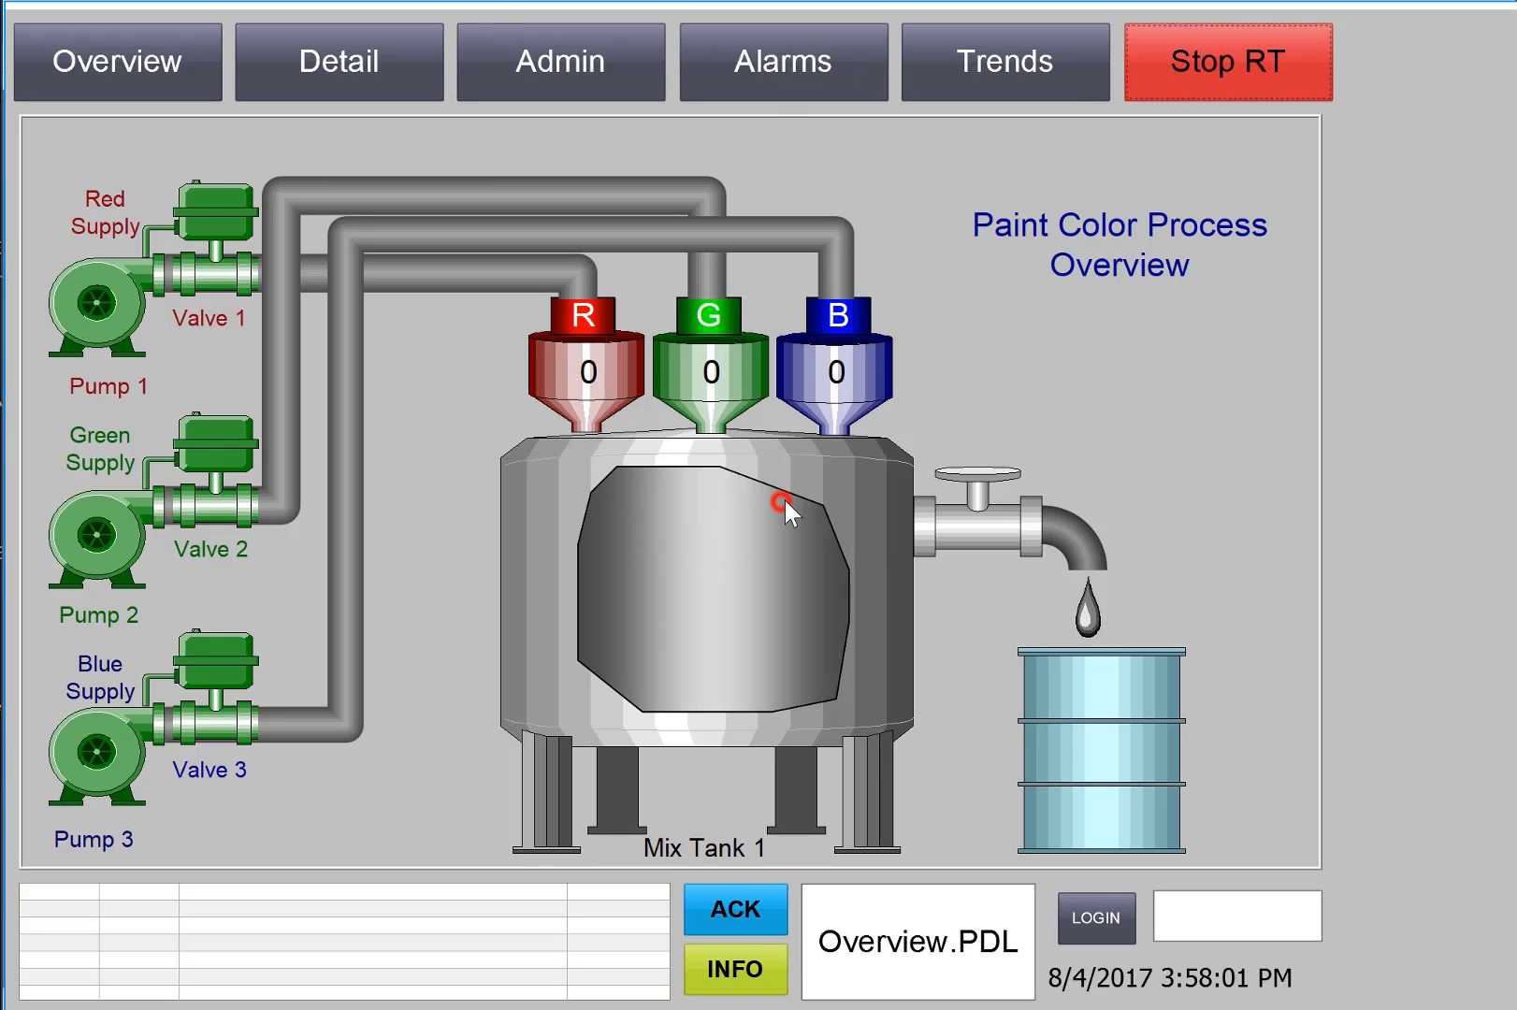
Log on with the engineer user's credentials and stop the runtime
{"action": "left_click", "coordinate": [1088, 922]}
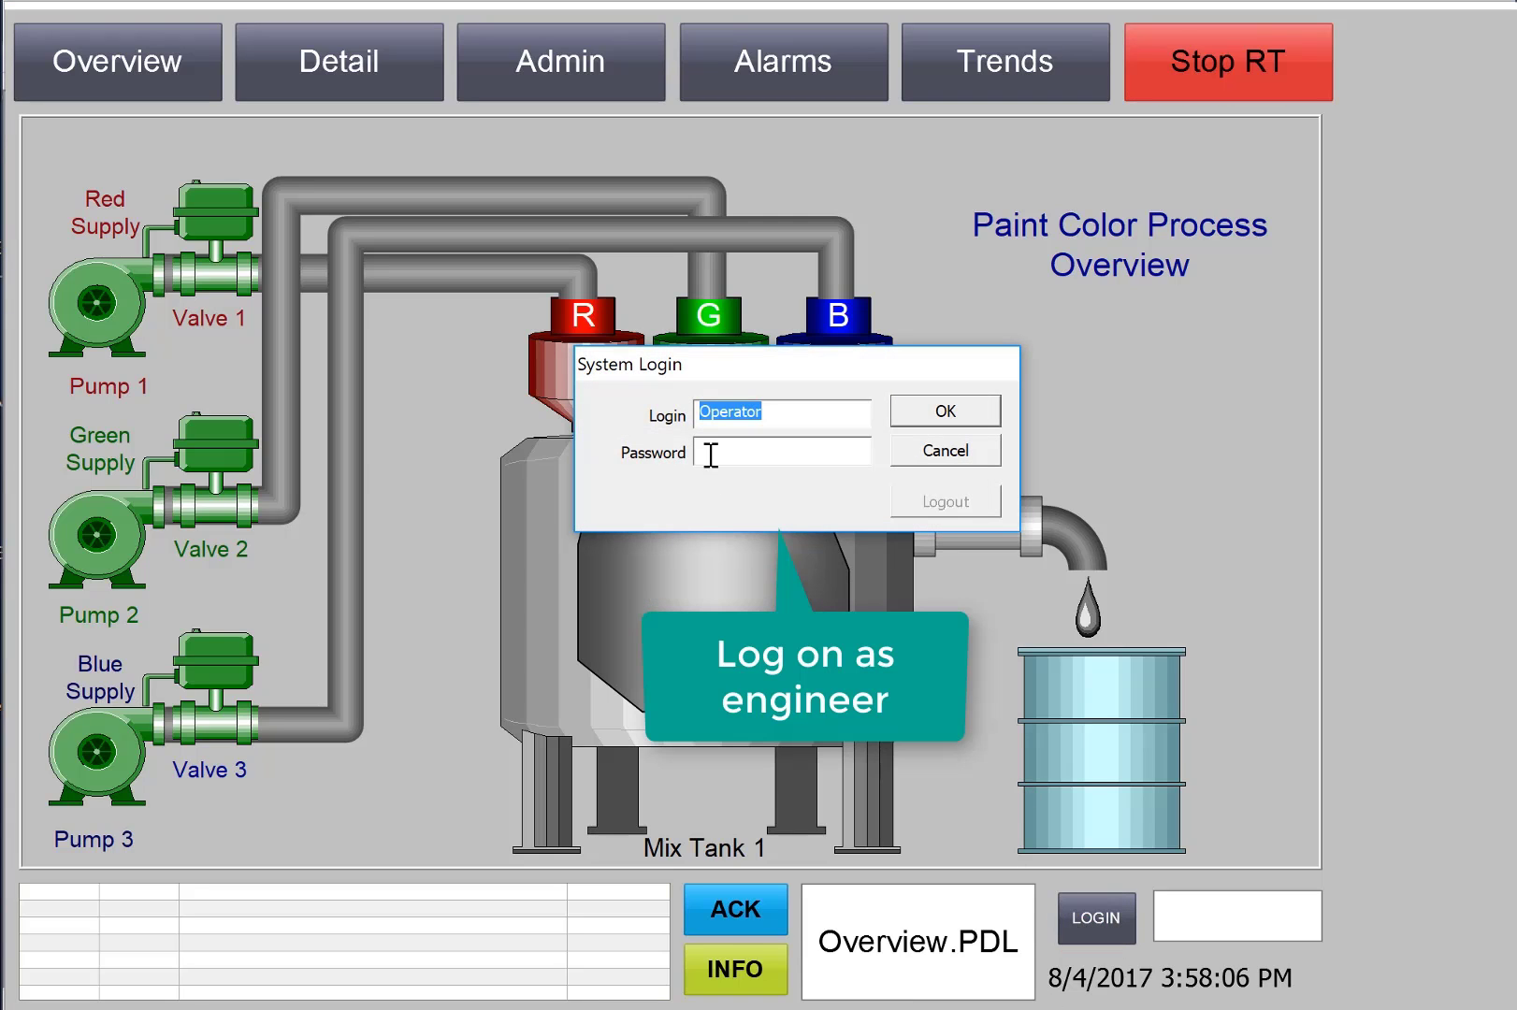
{"action": "type", "text": "Engi"}
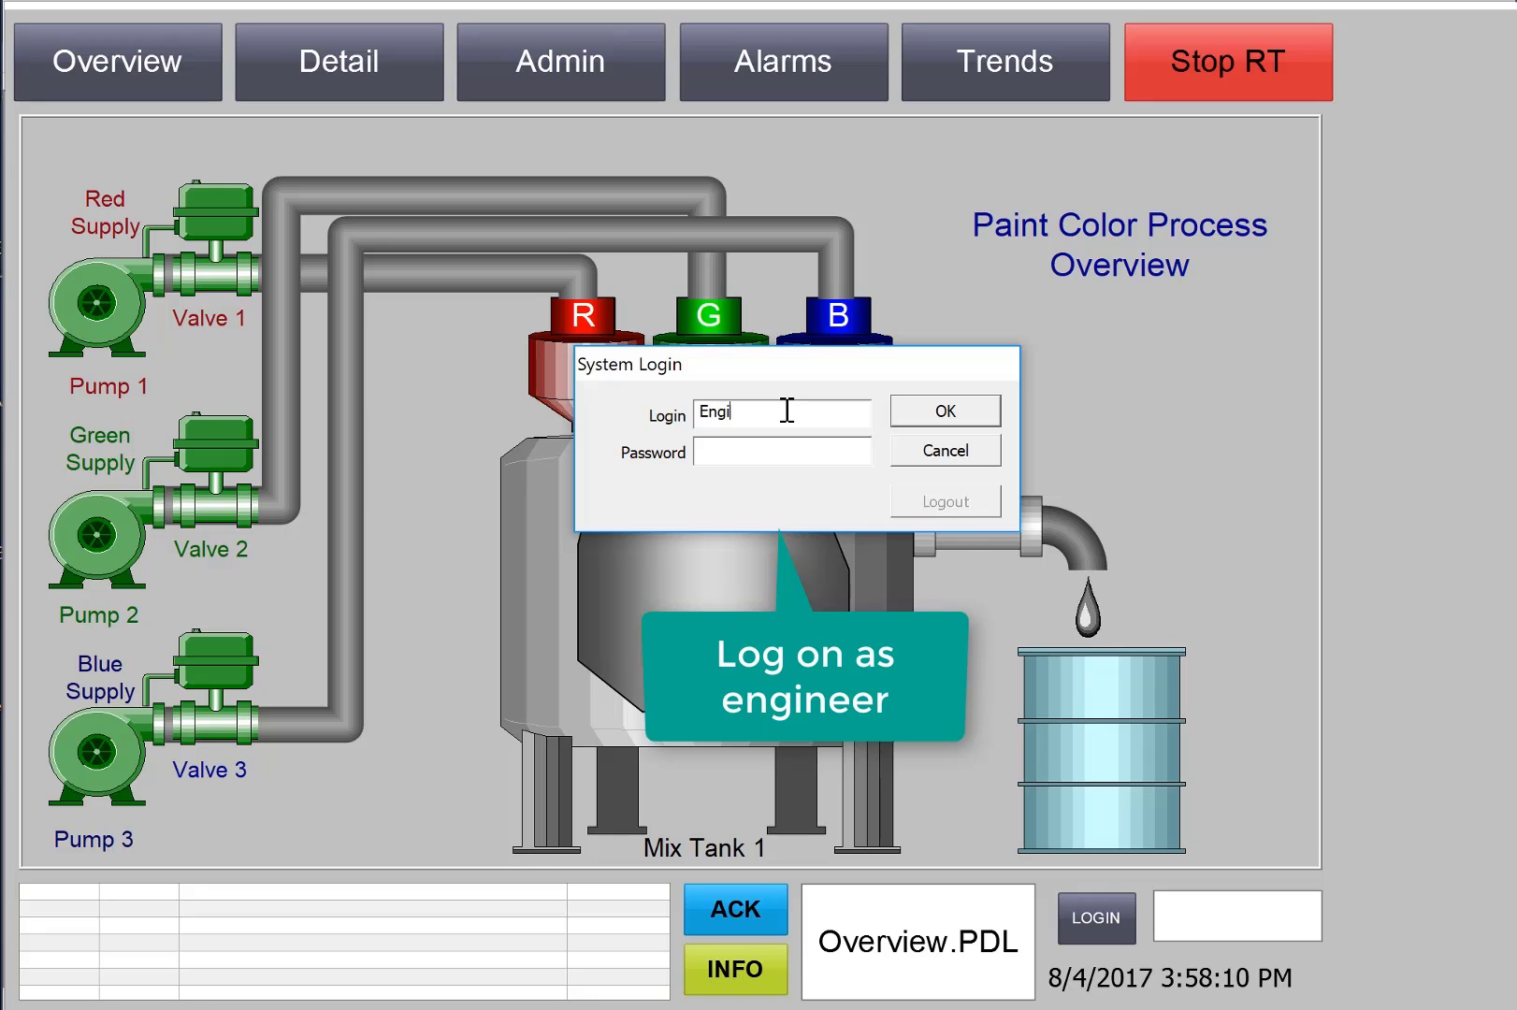
{"action": "type", "text": "neerengineer"}
{"action": "key", "text": "Return"}
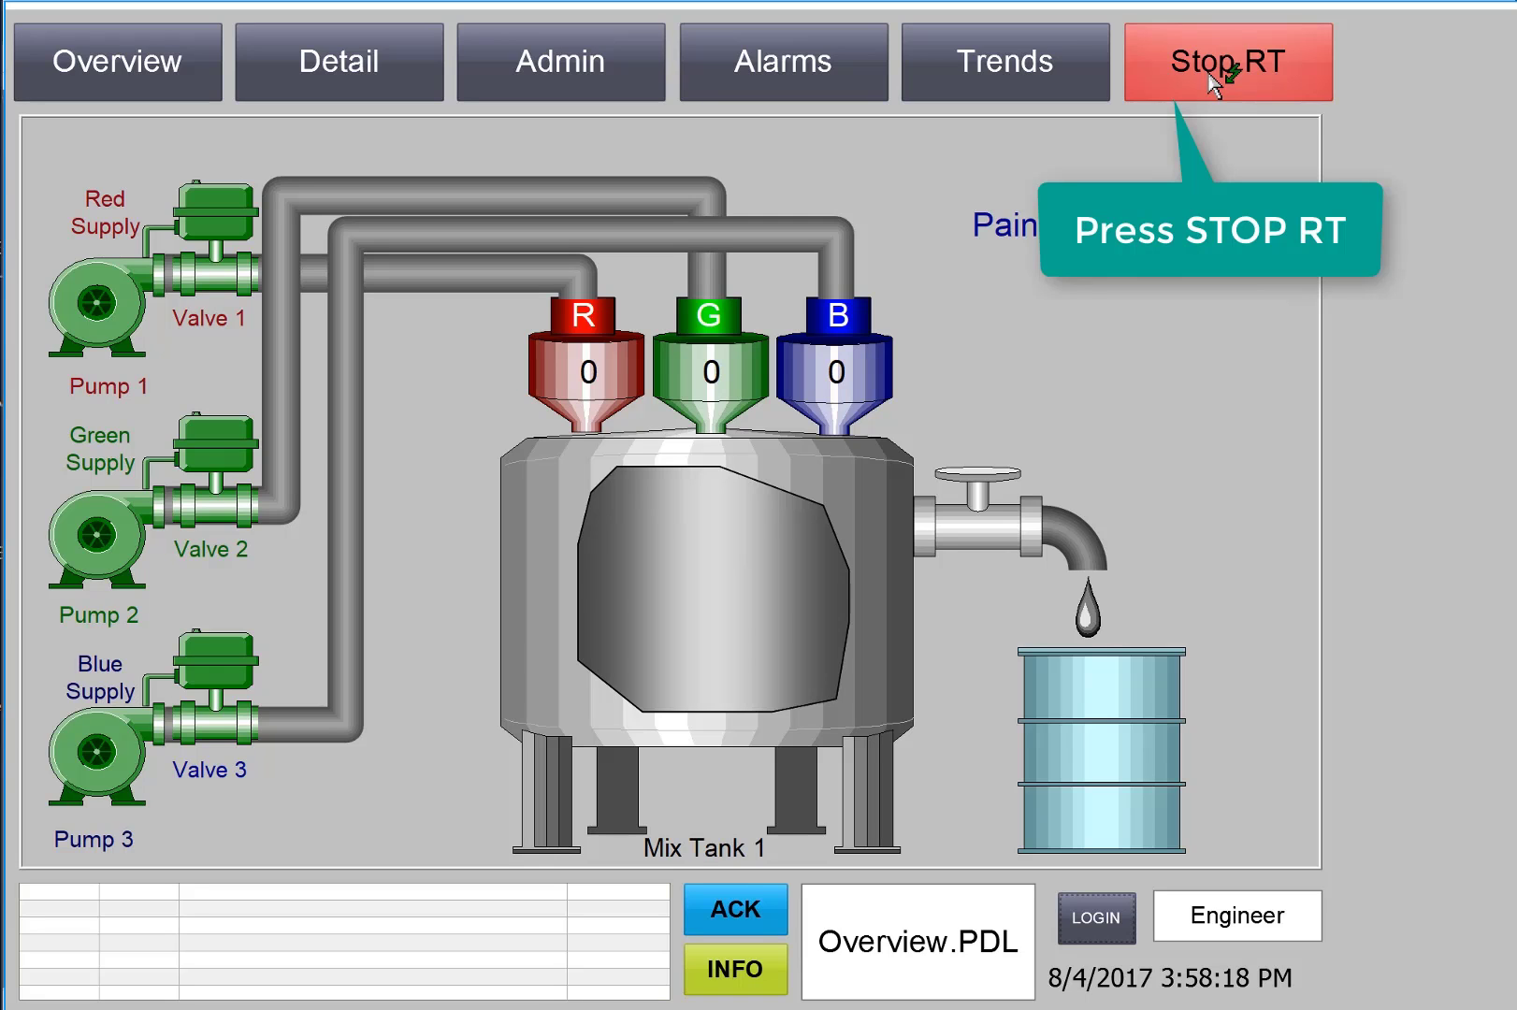
{"action": "left_click", "coordinate": [1214, 84]}
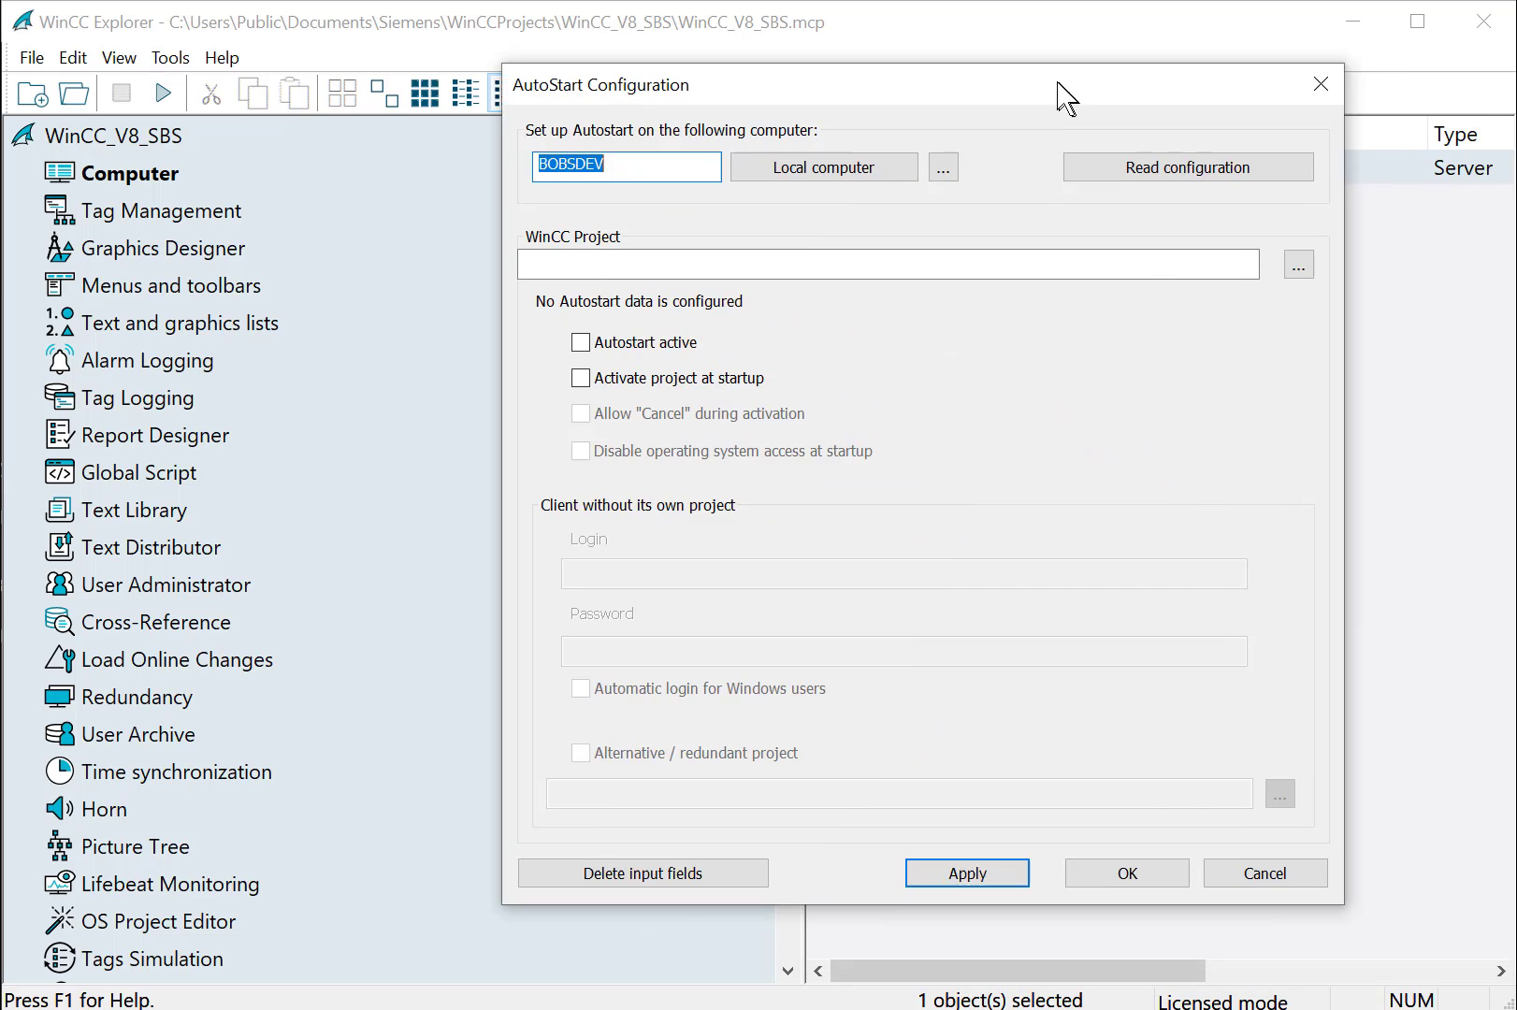
Reposition the AutoStart Configuration window on screen
{"action": "left_click_drag", "start_coordinate": [1058, 82], "coordinate": [884, 54]}
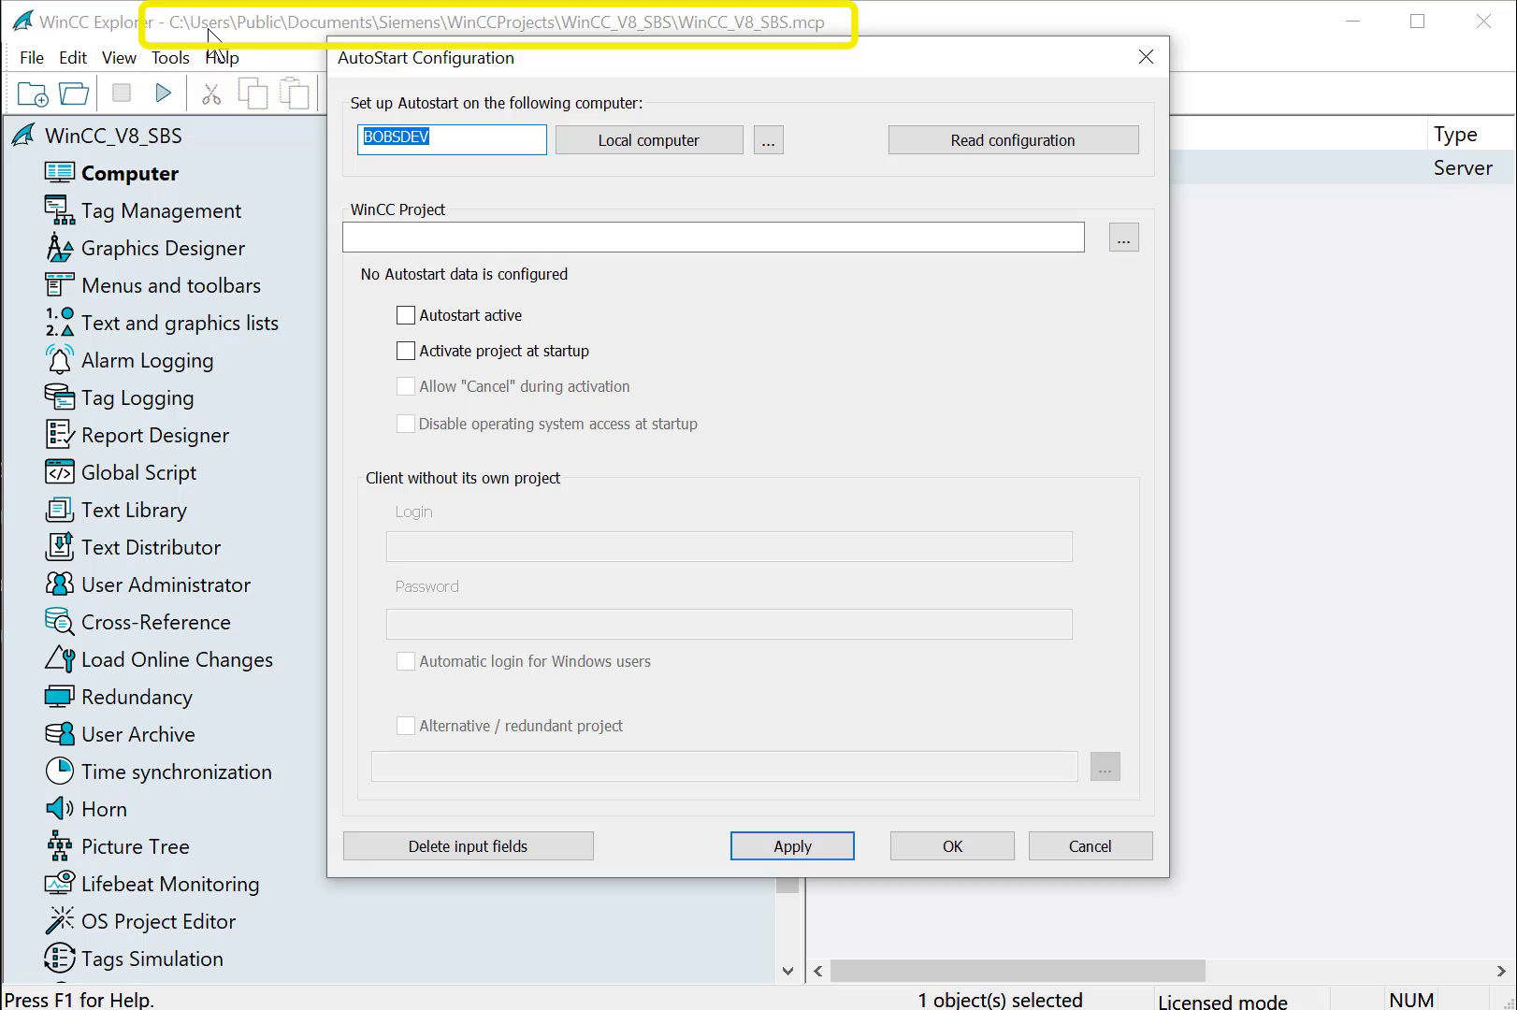
{"action": "left_click_drag", "start_coordinate": [482, 70], "coordinate": [489, 83]}
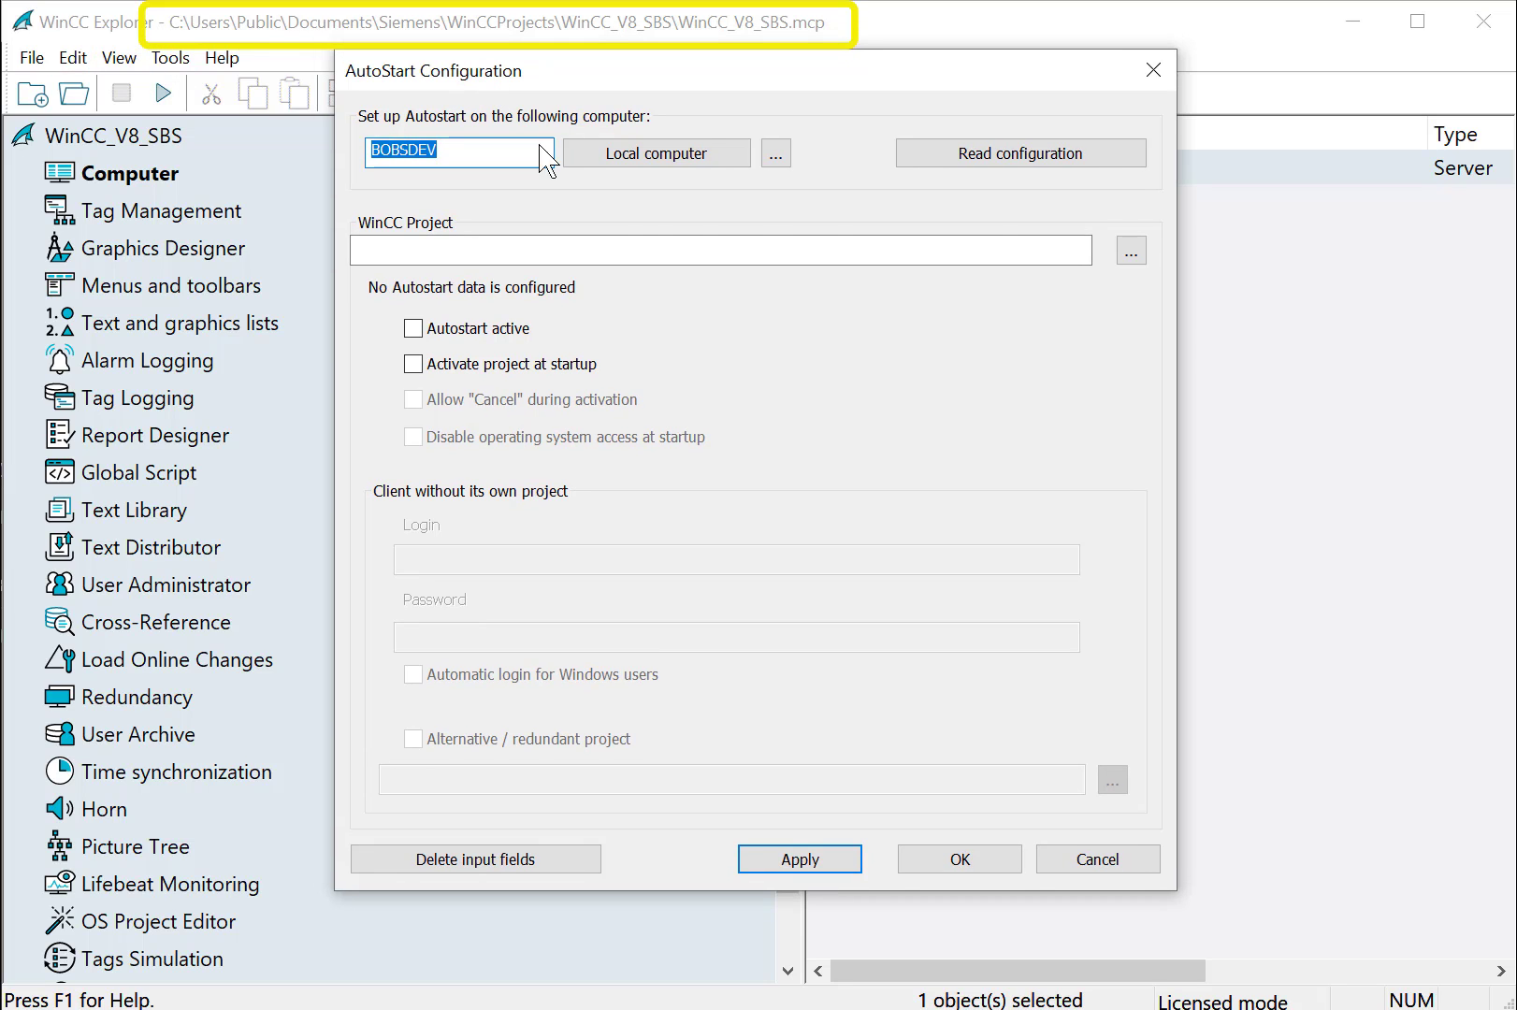
Browse to Public Documents > Siemens > WinCCProjects > WinCC_V8_SBS and pick WinCC_V8_SBS.MCP
{"action": "left_click", "coordinate": [1132, 252]}
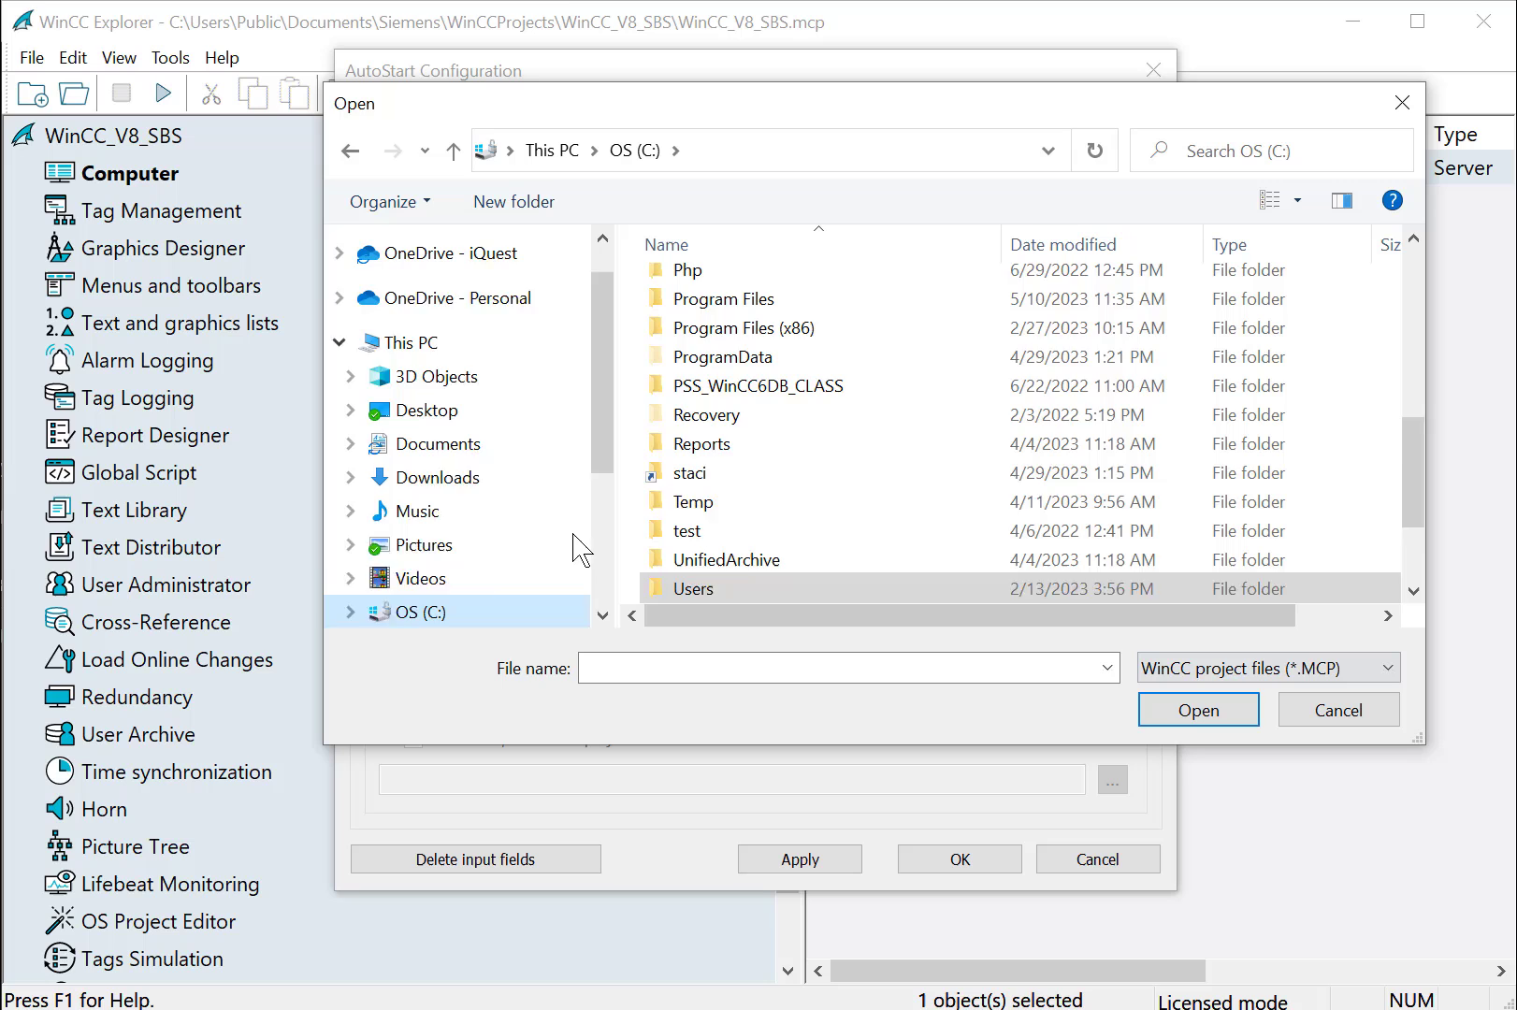
{"action": "scroll", "coordinate": [711, 468], "scroll_direction": "down", "scroll_amount": 2}
{"action": "double_click", "coordinate": [711, 447]}
{"action": "double_click", "coordinate": [756, 505]}
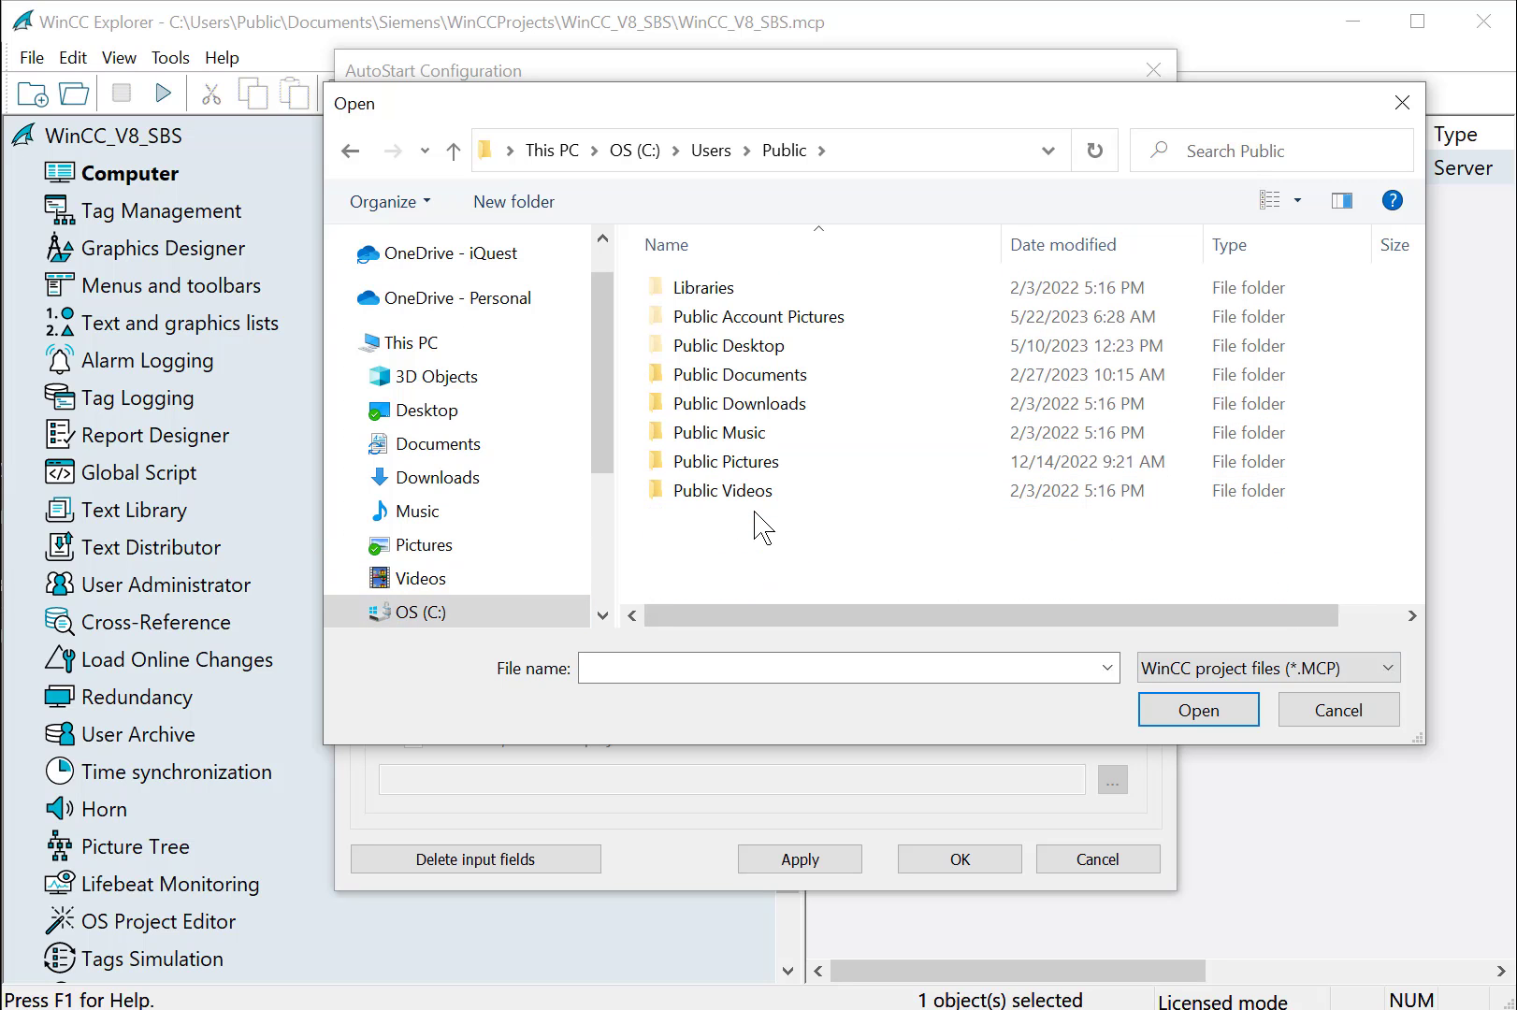
{"action": "double_click", "coordinate": [780, 386]}
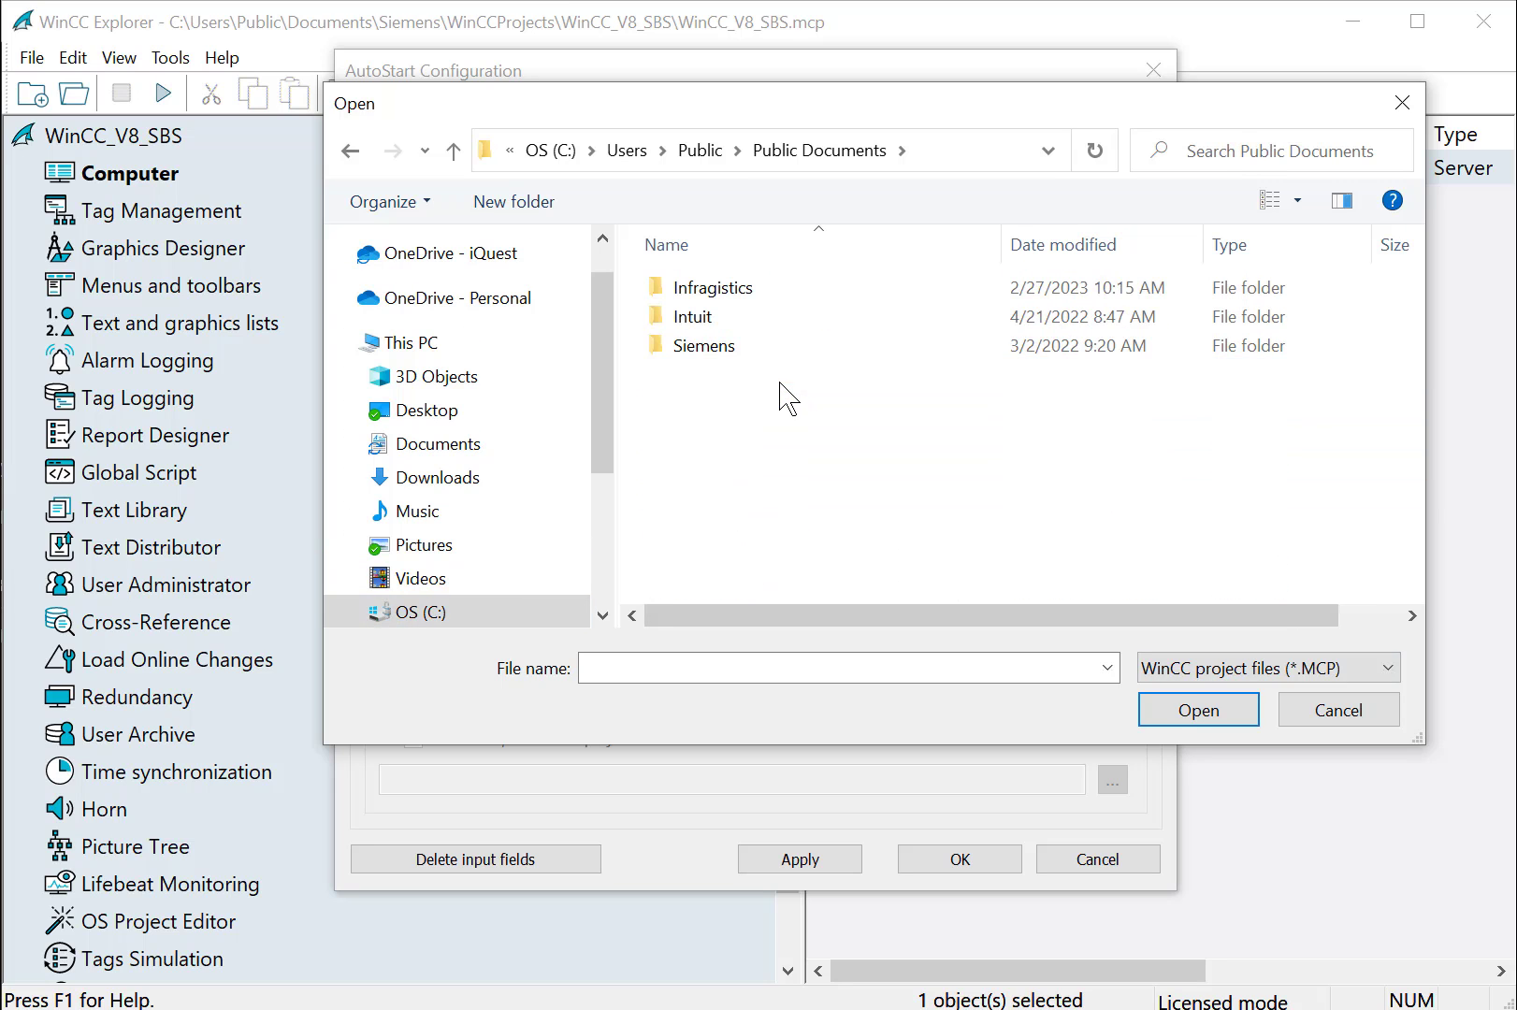
{"action": "double_click", "coordinate": [722, 346]}
{"action": "double_click", "coordinate": [721, 348]}
{"action": "scroll", "coordinate": [748, 449], "scroll_direction": "down", "scroll_amount": 3}
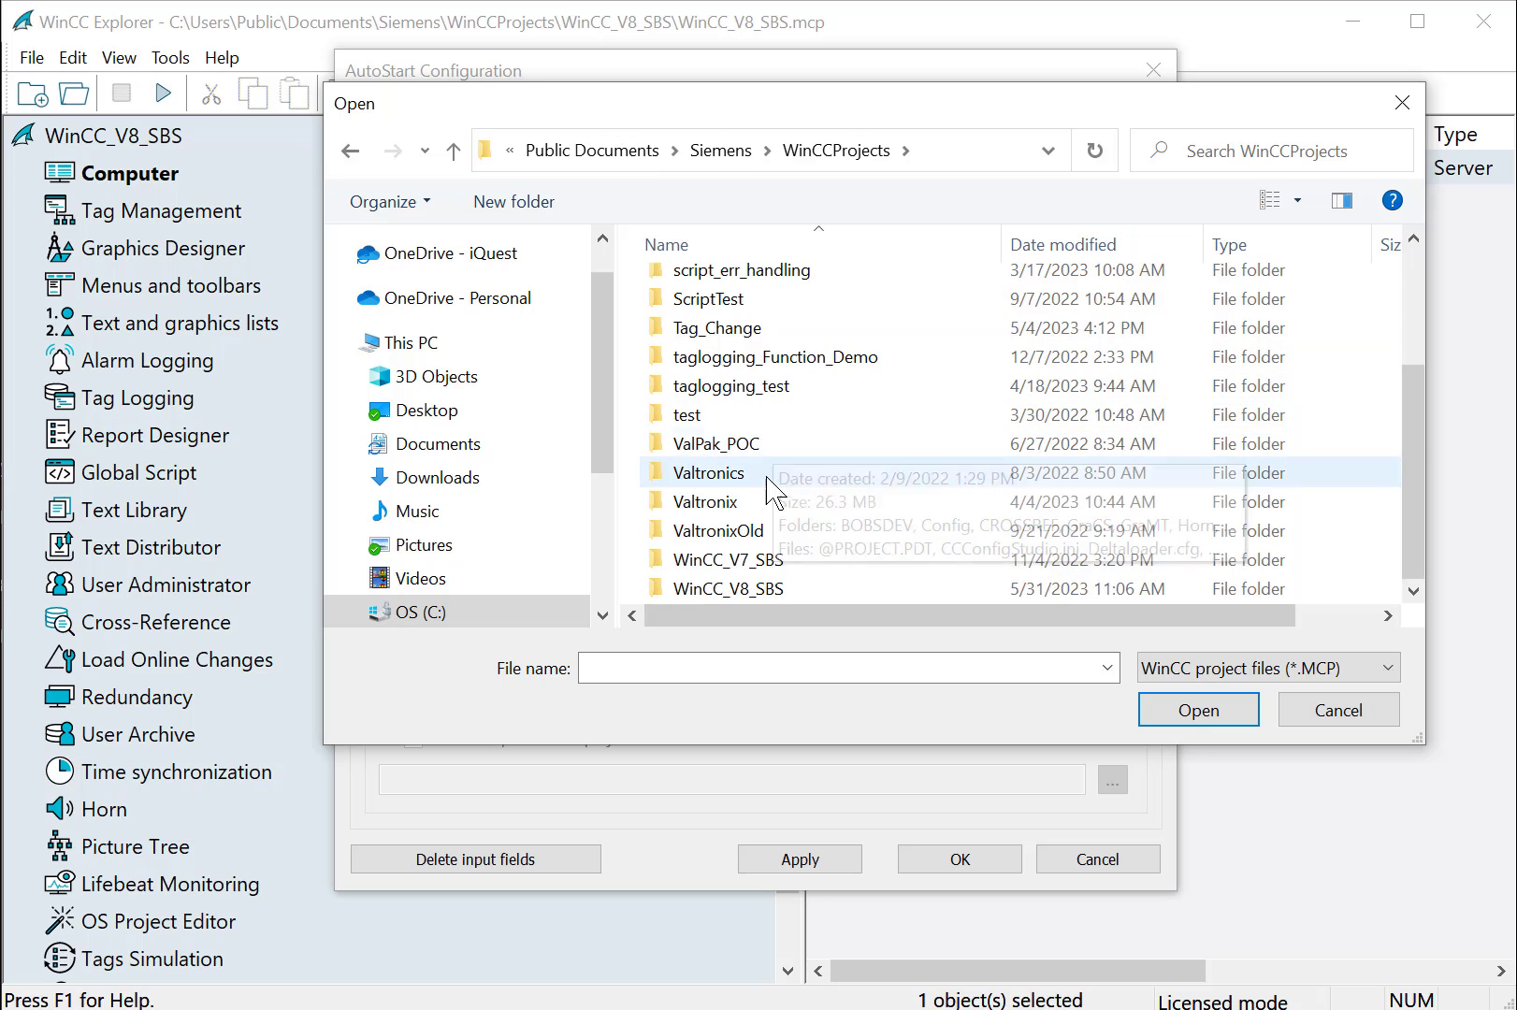
{"action": "double_click", "coordinate": [772, 590]}
{"action": "scroll", "coordinate": [825, 509], "scroll_direction": "down", "scroll_amount": 6}
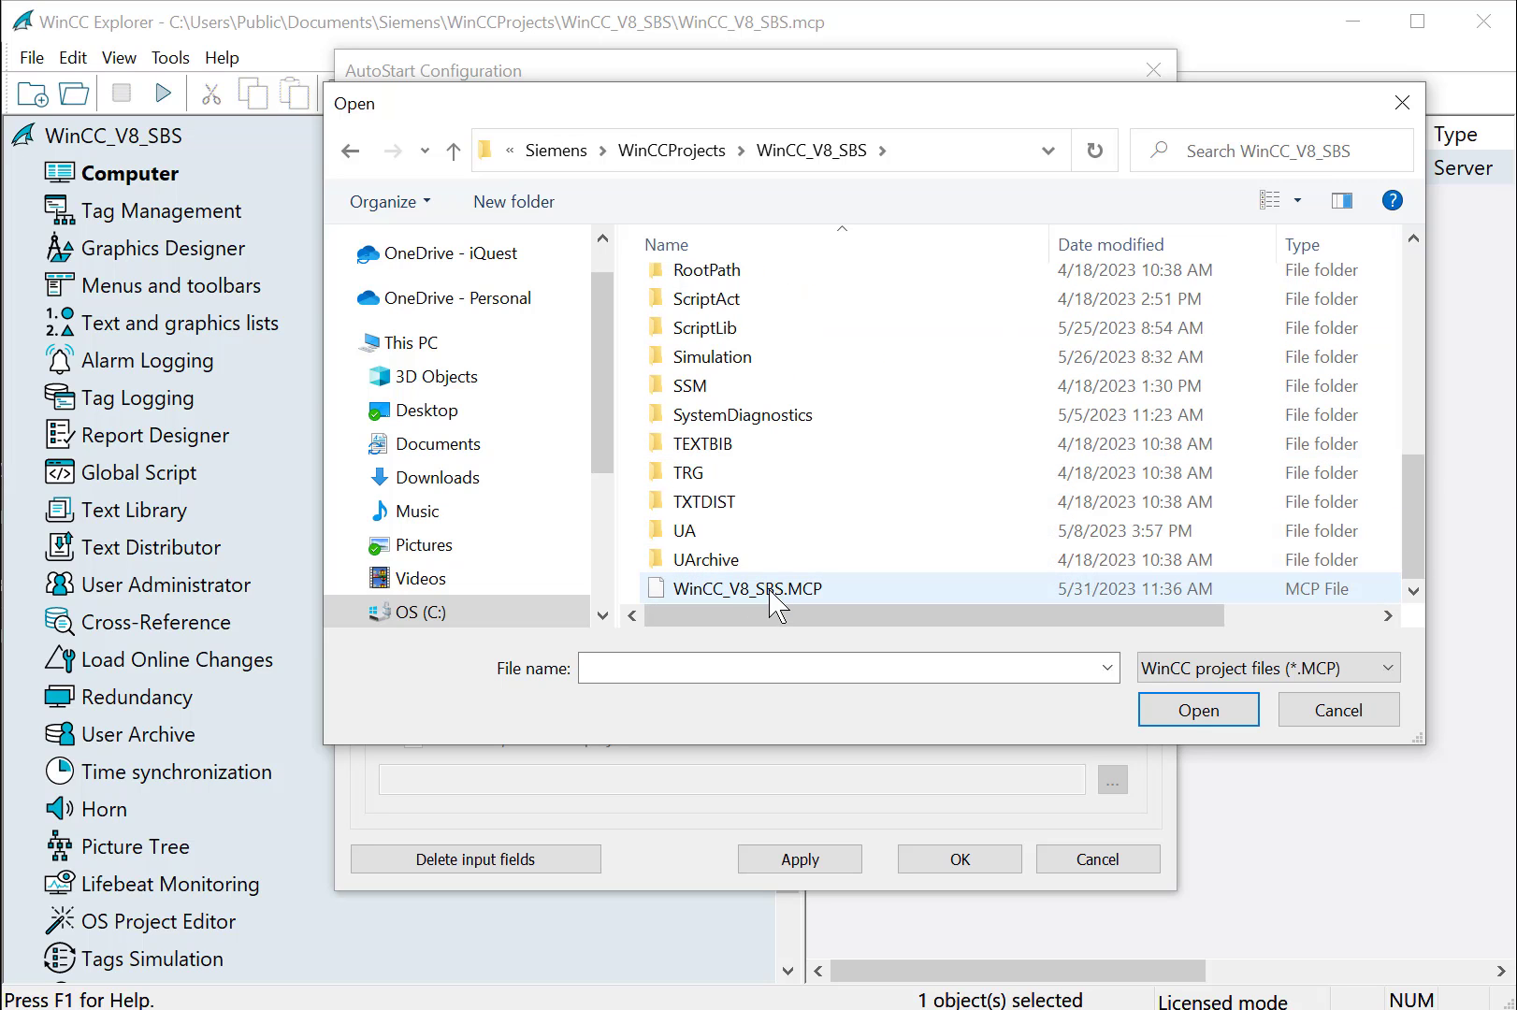
{"action": "left_click", "coordinate": [737, 591]}
Confirm WinCC_V8_SBS.MCP, tick Autostart active and Activate project at startup, then Apply and OK
{"action": "left_click", "coordinate": [1190, 718]}
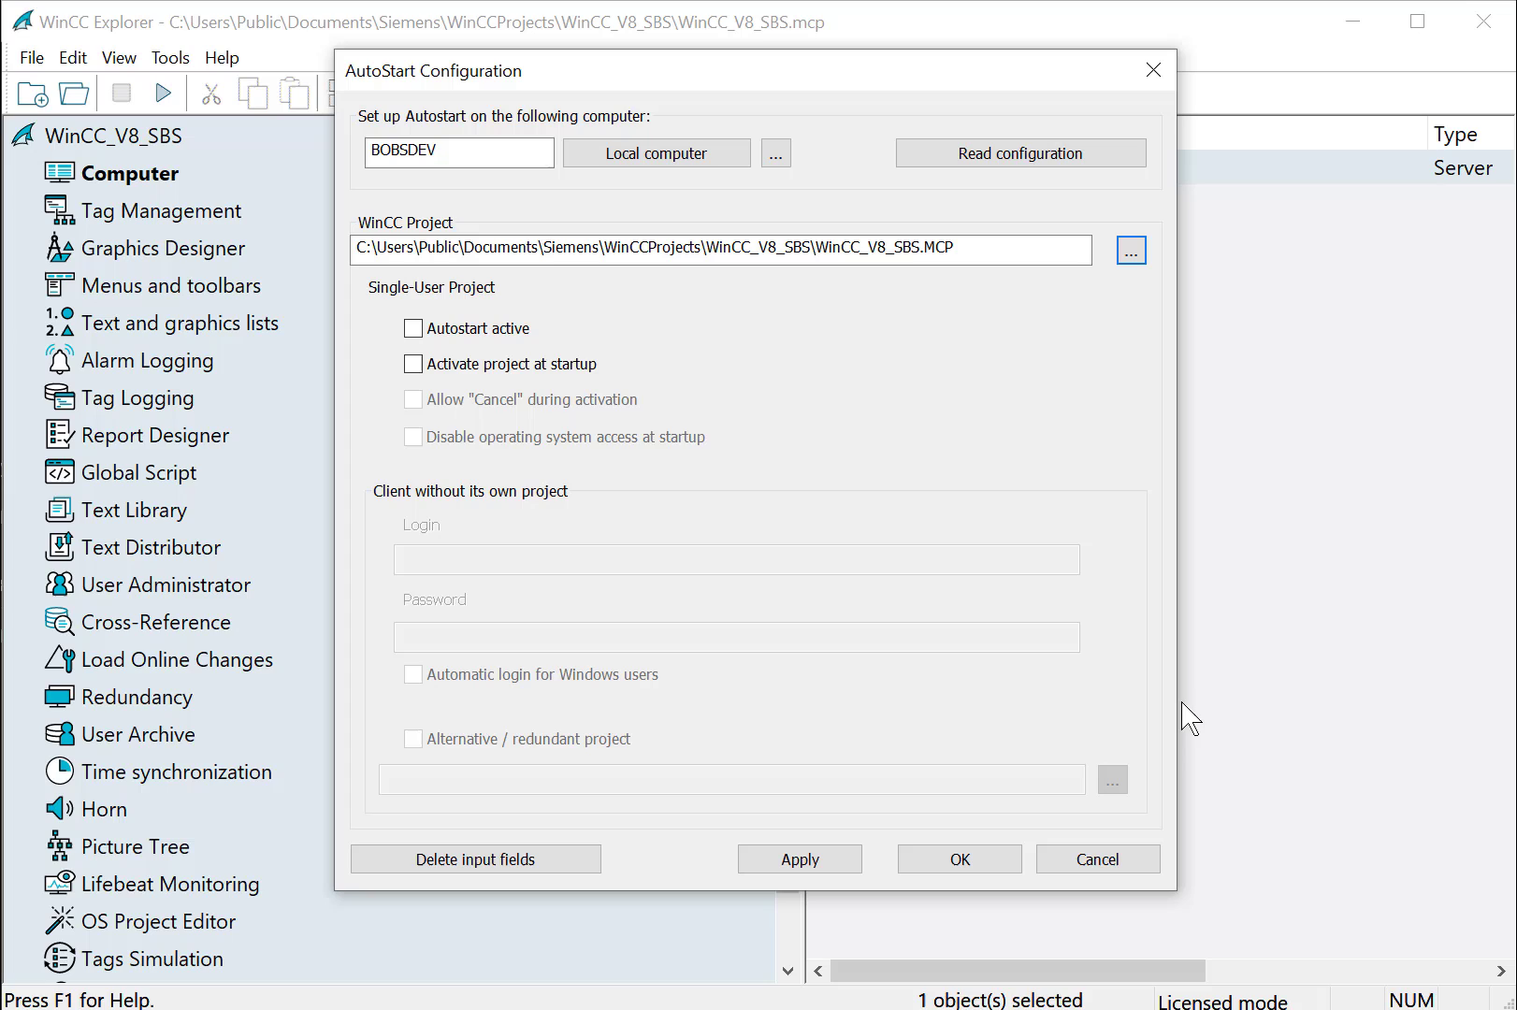
{"action": "left_click", "coordinate": [414, 332]}
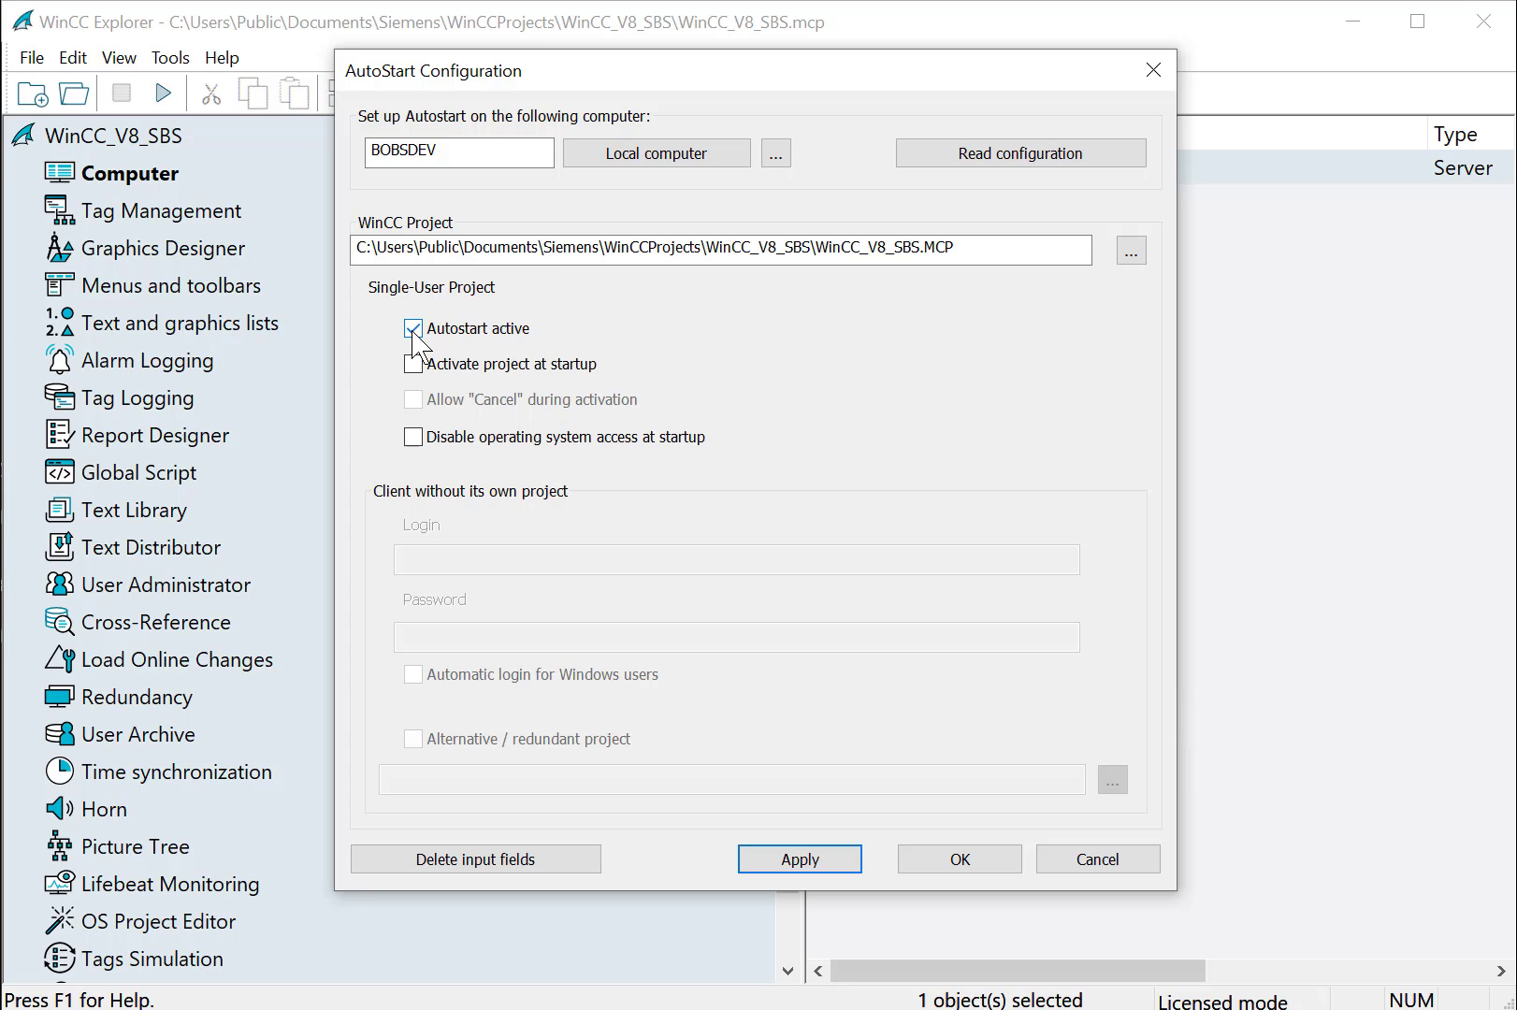
{"action": "left_click", "coordinate": [414, 367]}
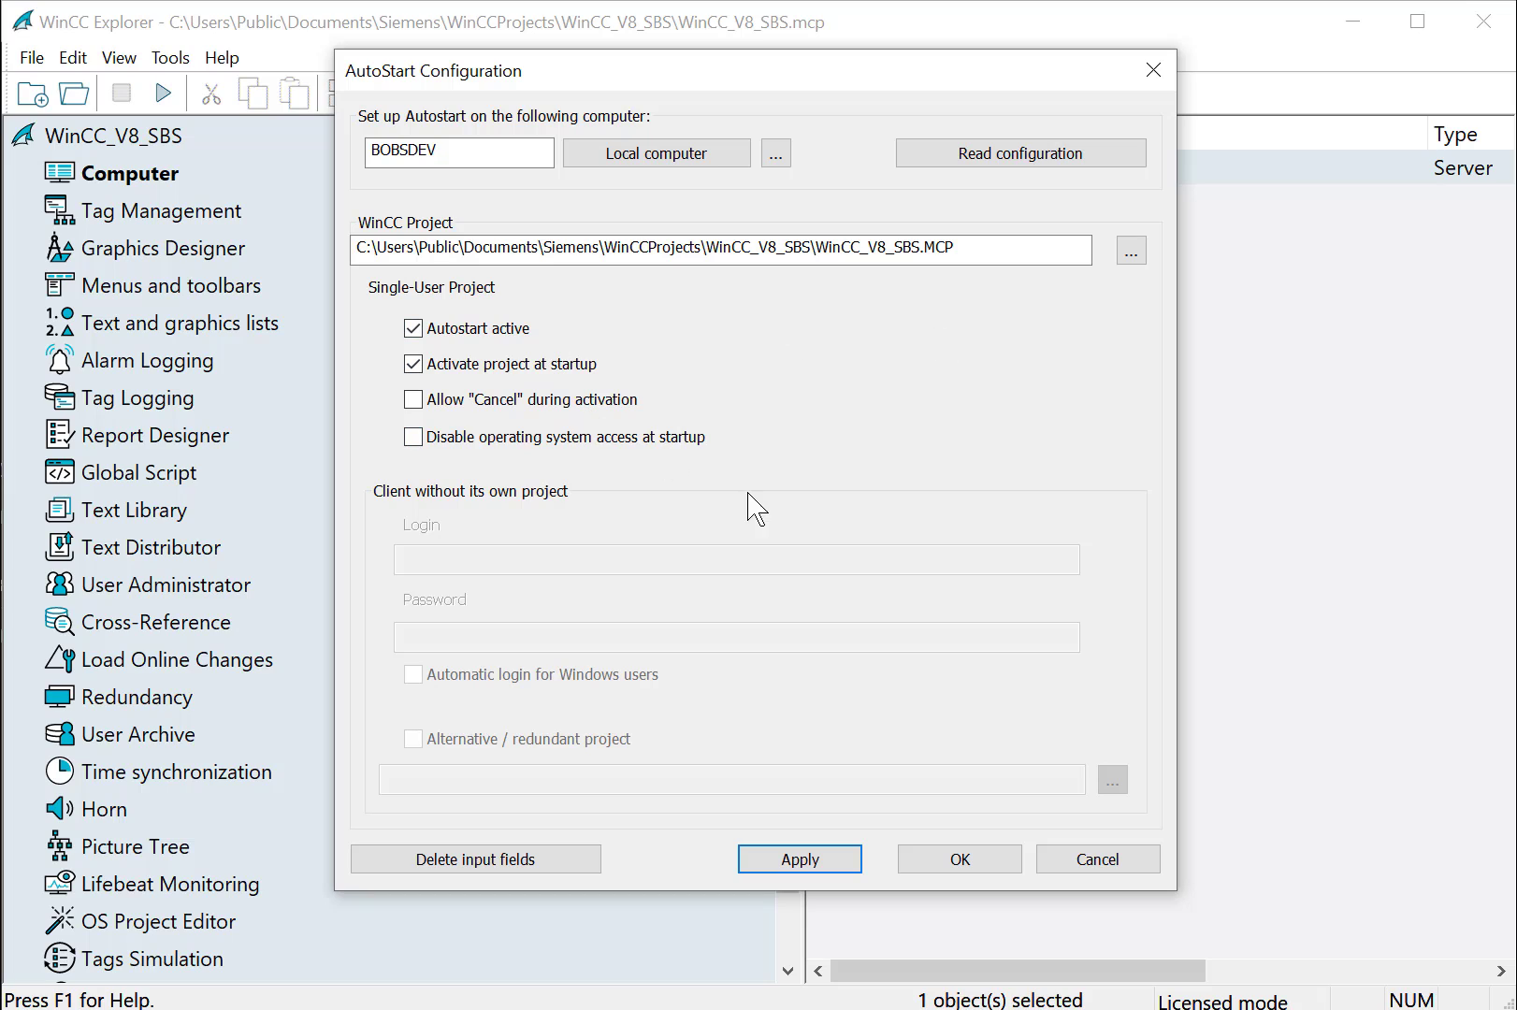
{"action": "left_click", "coordinate": [832, 859]}
{"action": "left_click", "coordinate": [993, 858]}
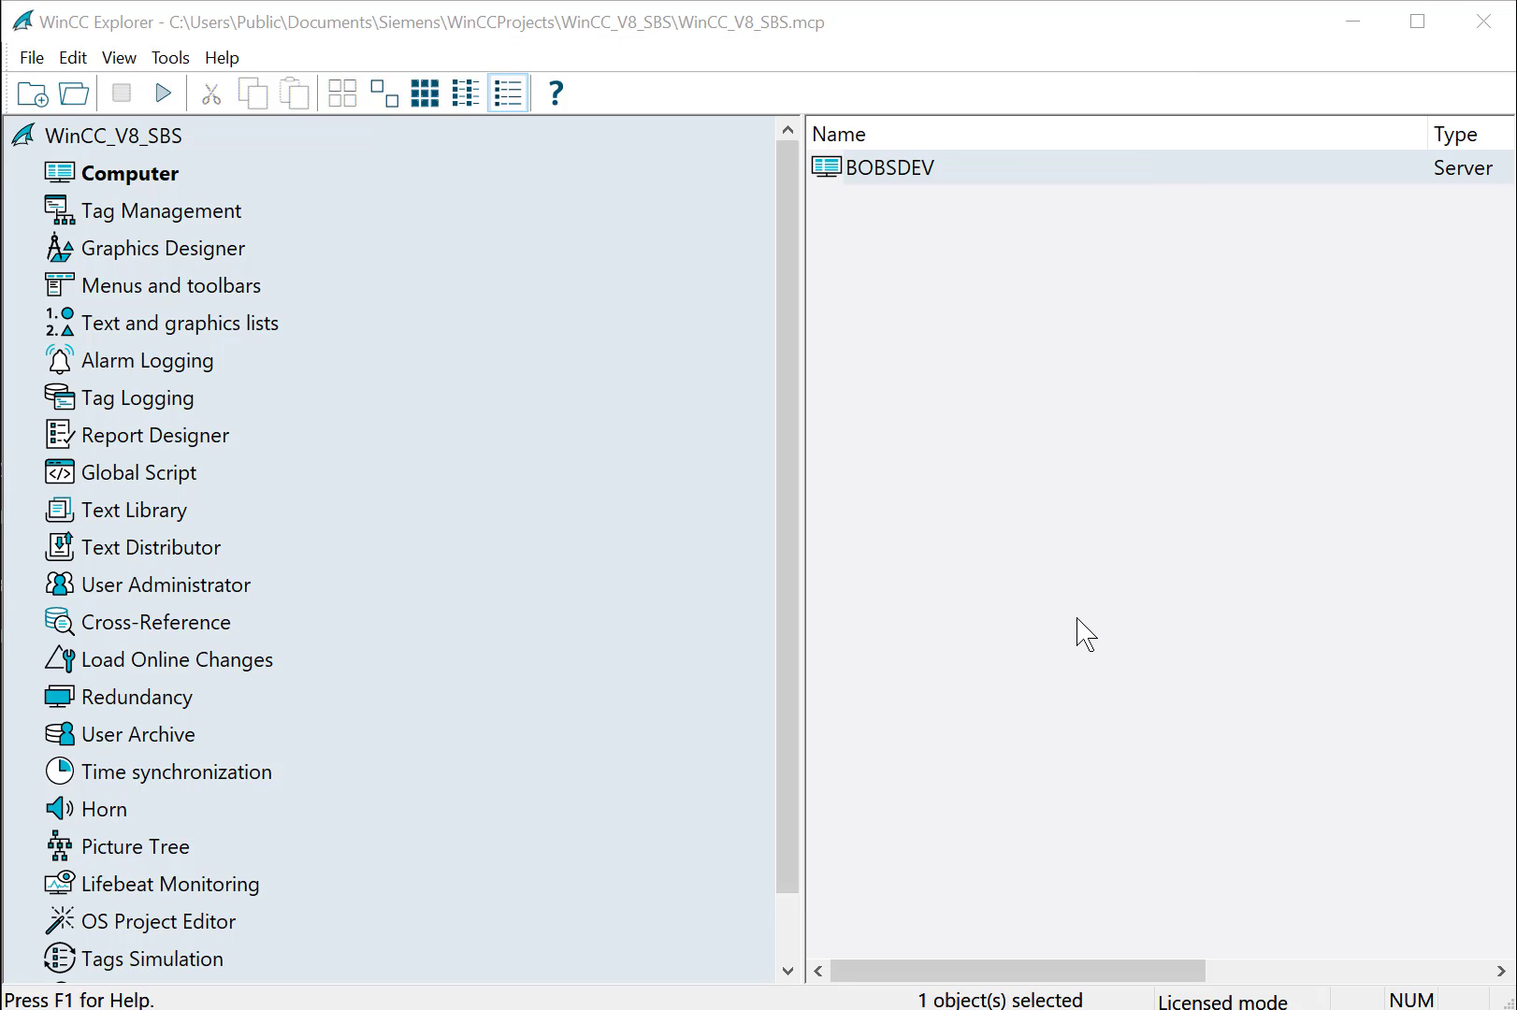